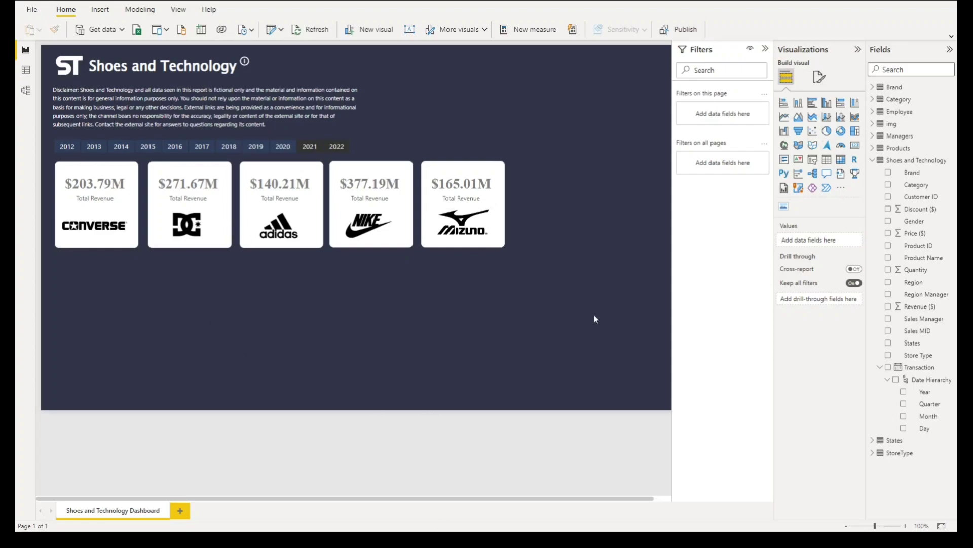
- Set the report page's canvas type to Custom with a height of 820 px
left_click(819, 78)
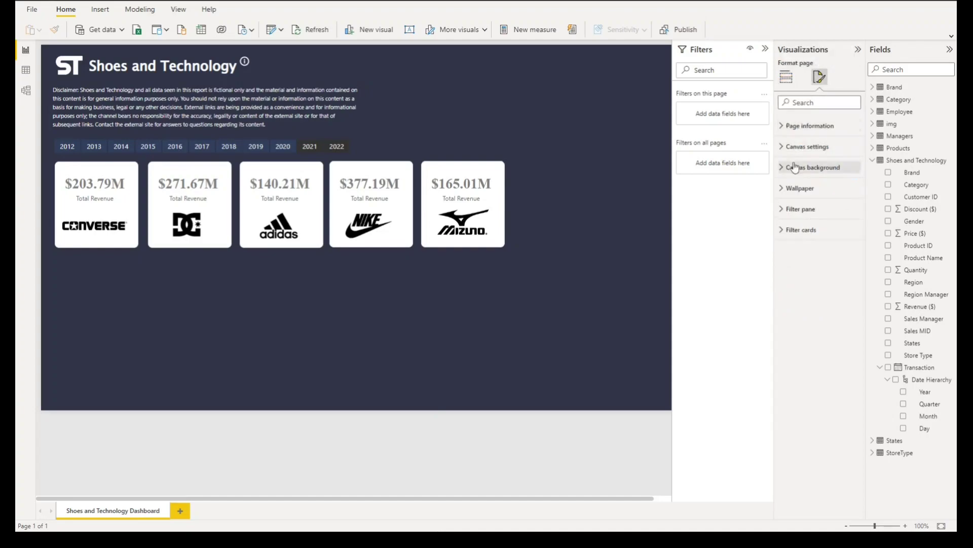
left_click(800, 147)
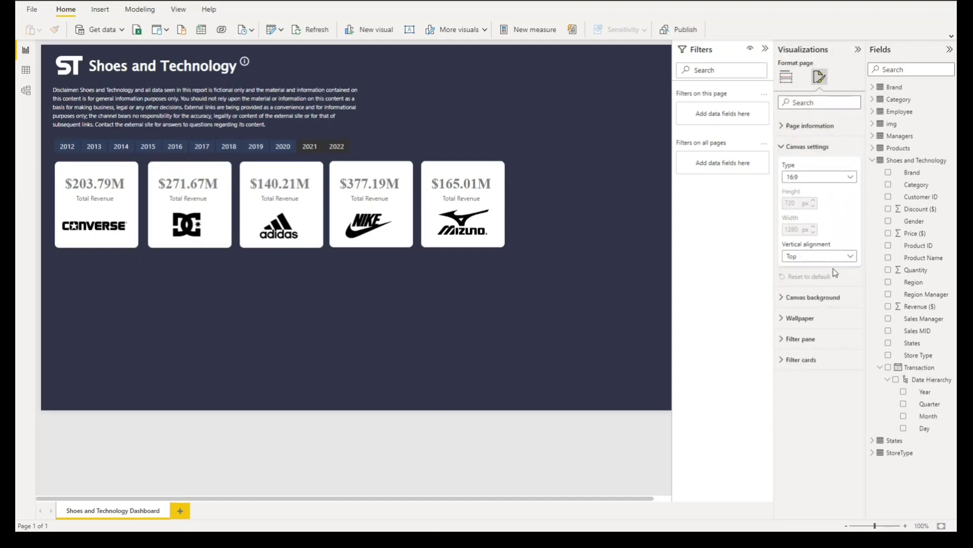
left_click(827, 177)
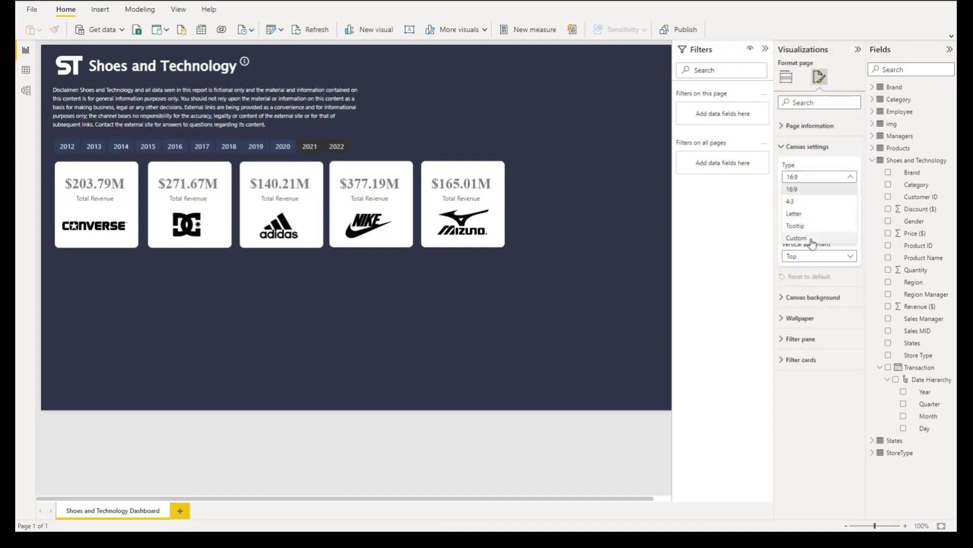
left_click(811, 238)
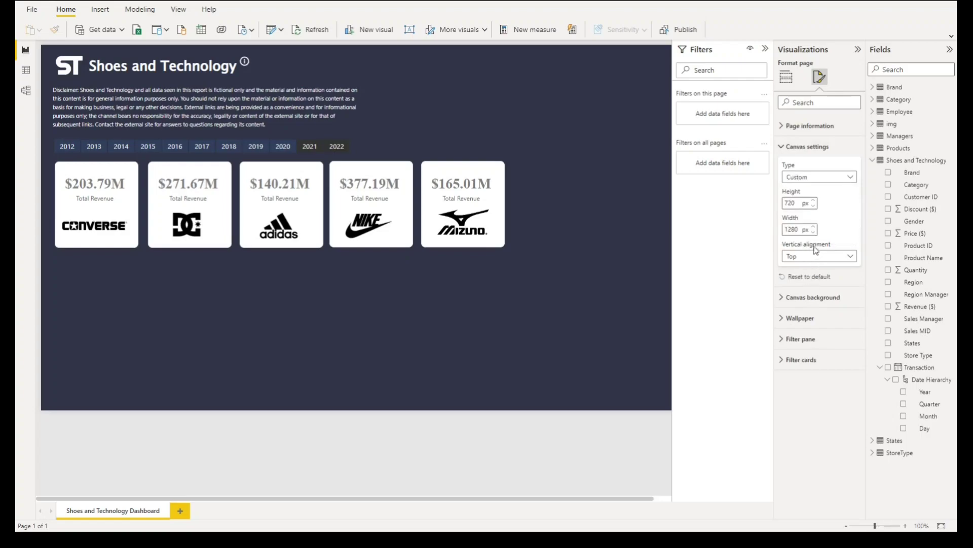
double_click(792, 203)
type("820")
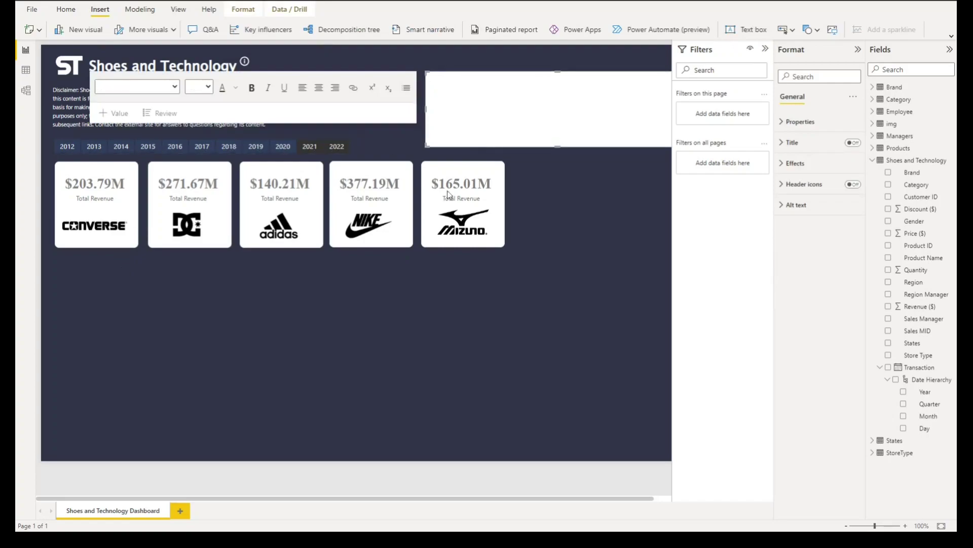
- Place the new text box directly below the brand revenue cards and enter "Sales Performance History" in it
left_click_drag(479, 147, 109, 329)
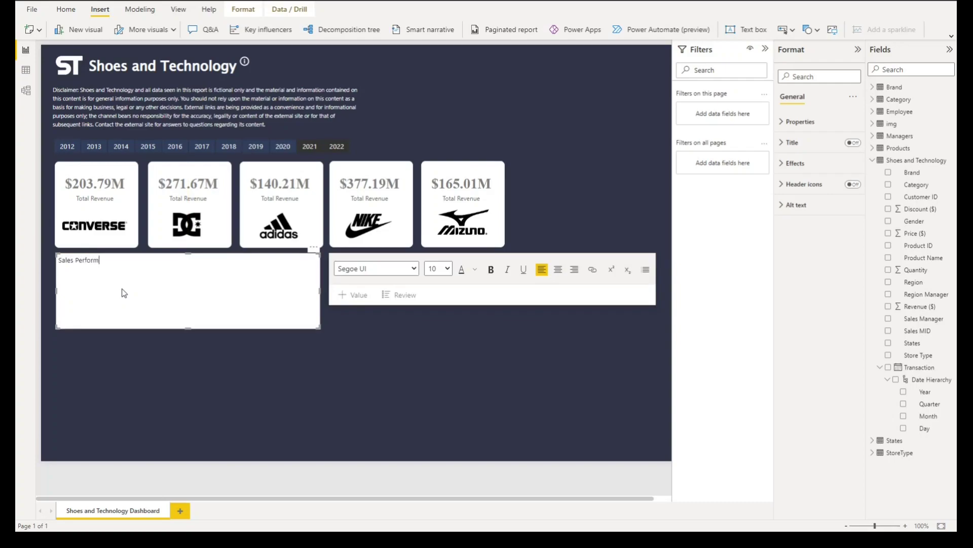
key("BackSpace")
key("BackSpace")
- Format the "Sales Performance History" text as bold Times New Roman, size 18, in grey #B3B3B3
key("ctrl+a")
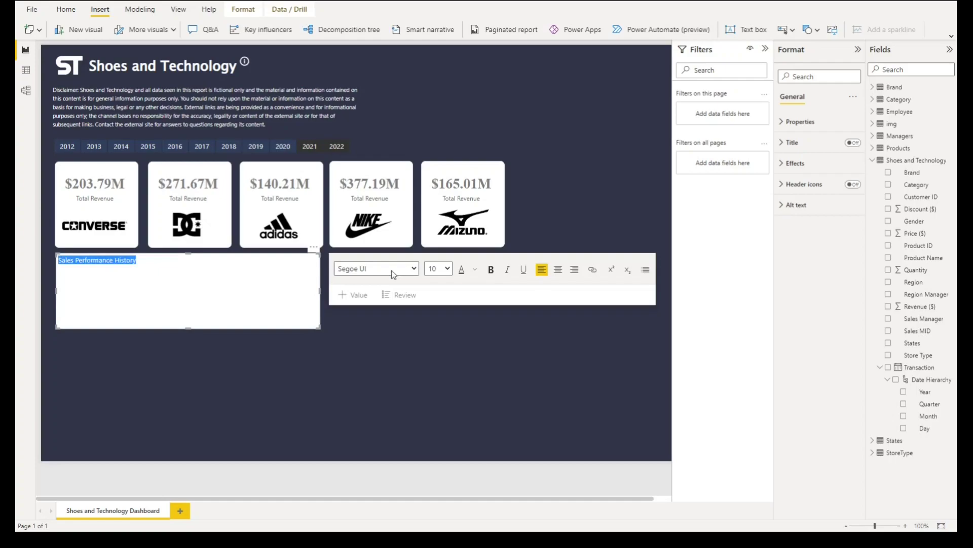
left_click(387, 444)
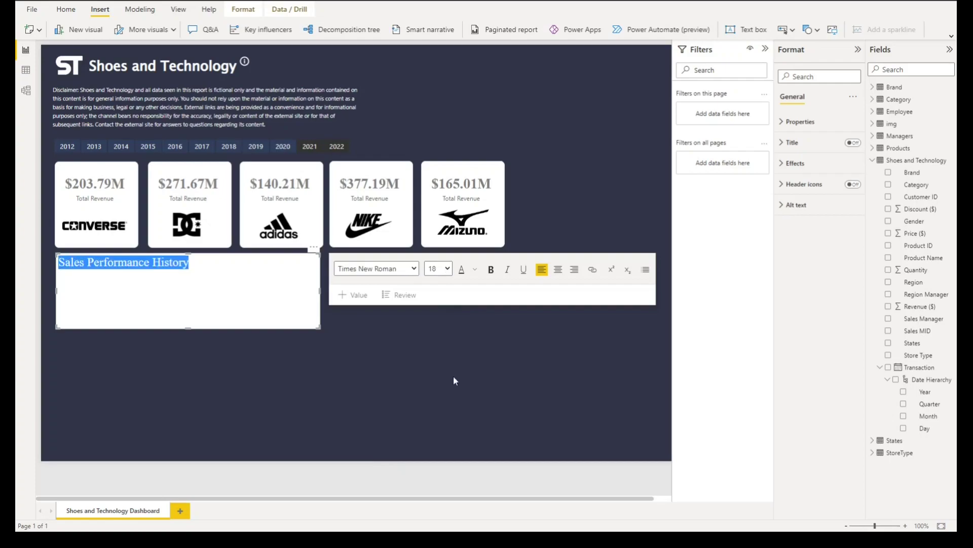
left_click(488, 275)
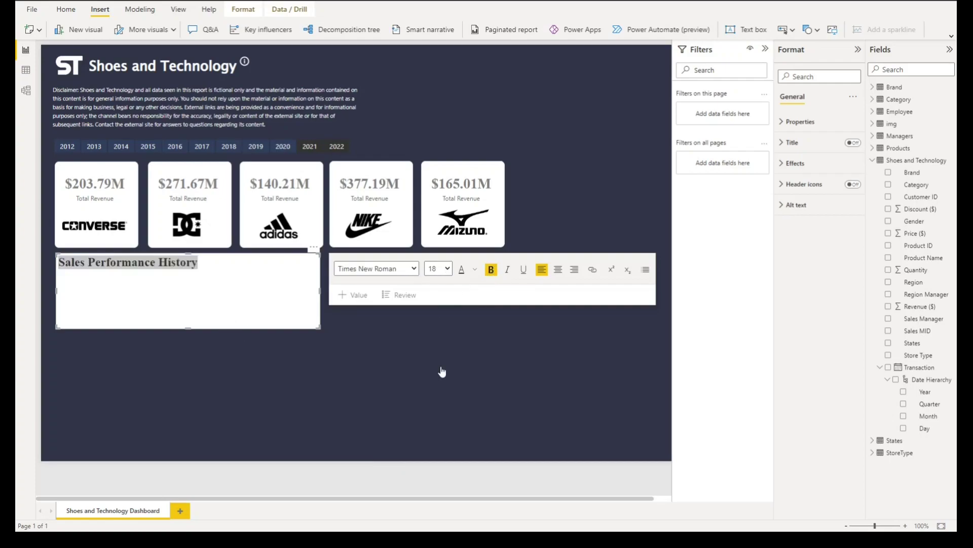
left_click(475, 269)
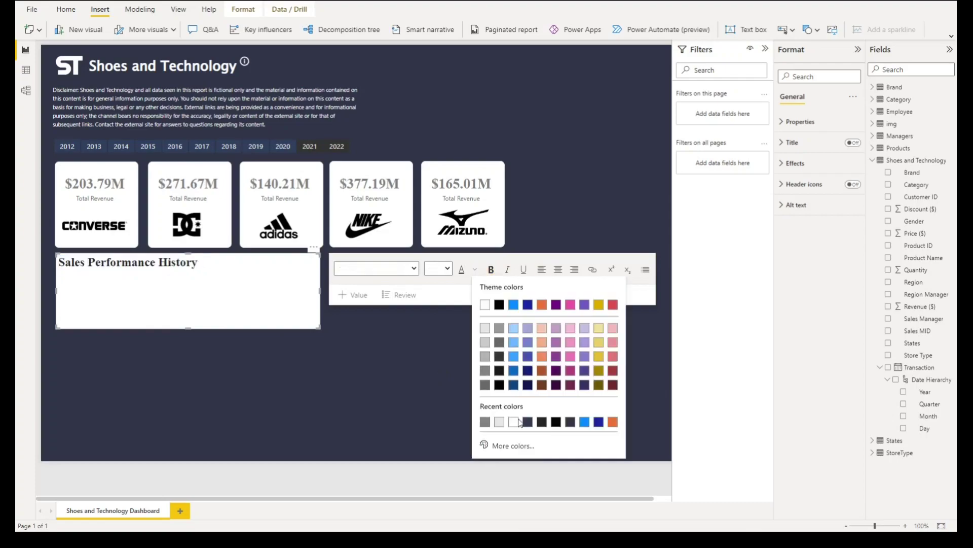
left_click(503, 446)
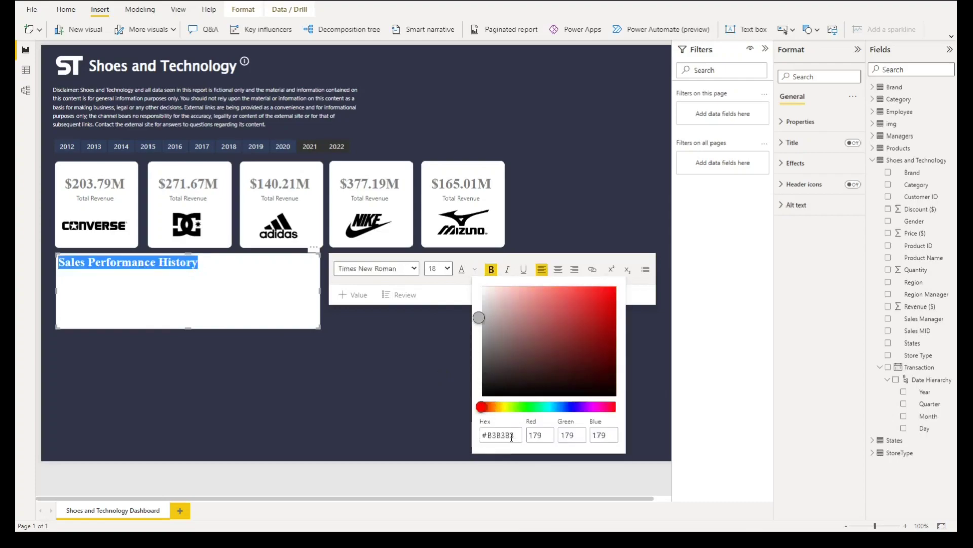
left_click(256, 323)
- Turn off the background of the "Sales Performance History" text box and deselect it
left_click(822, 163)
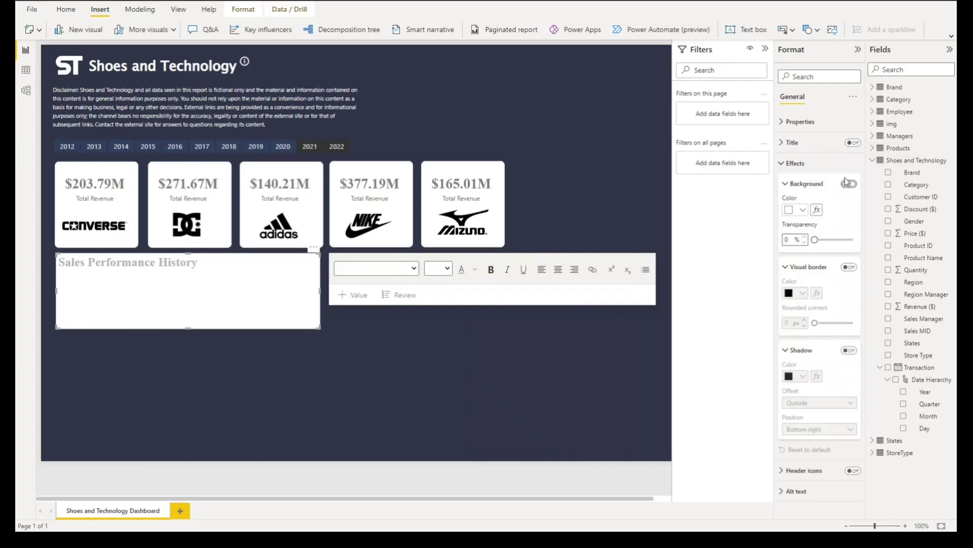
left_click(849, 184)
left_click(197, 289)
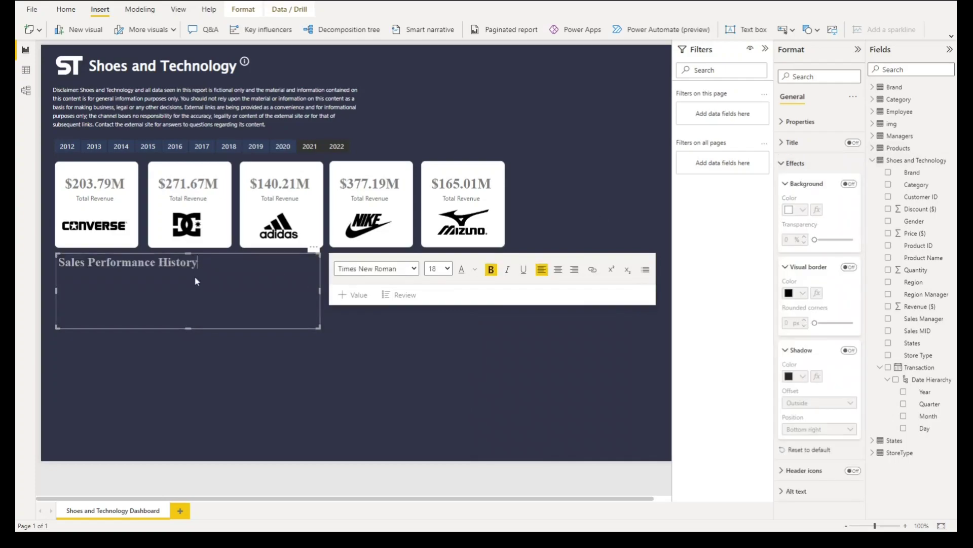
key("Escape")
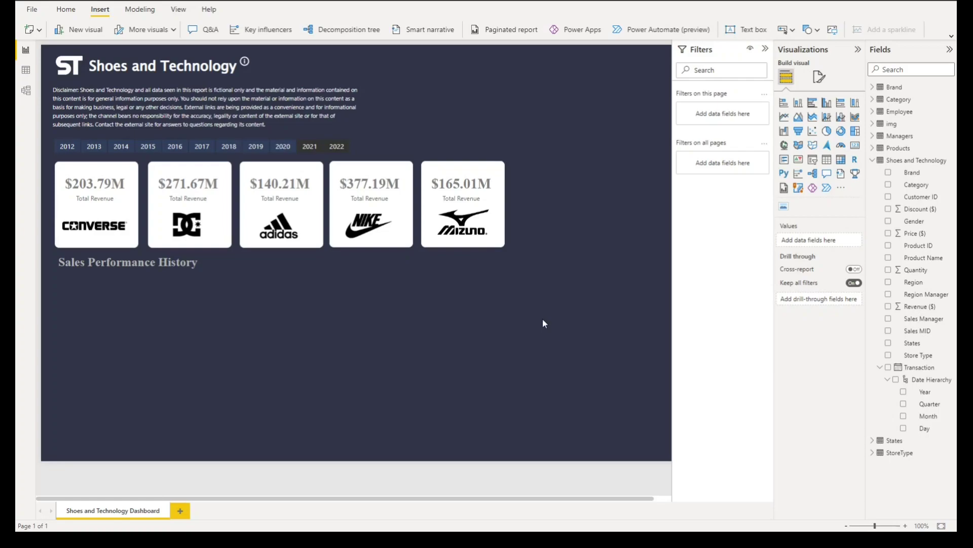
- Add a stacked column chart under the "Sales Performance History" heading and enlarge it to span the width of the five brand cards
left_click(798, 105)
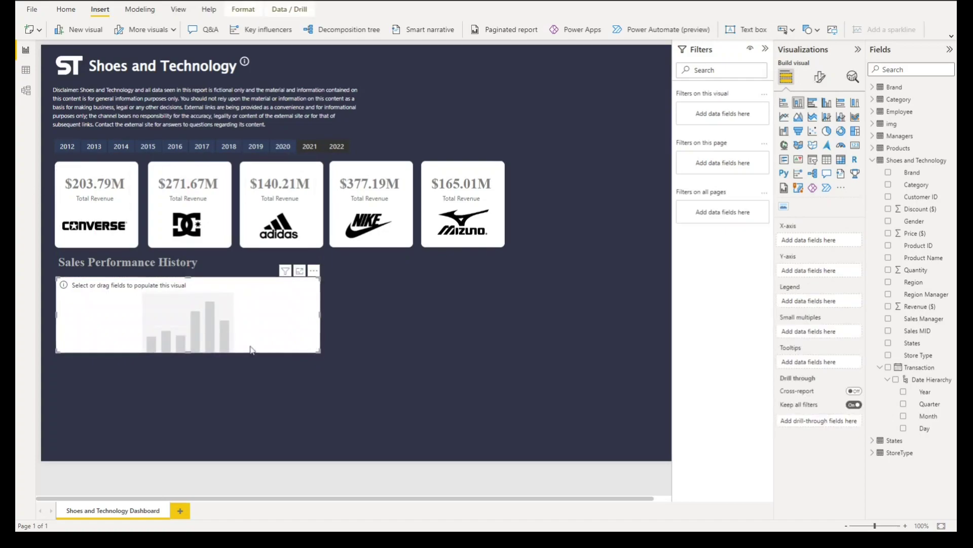
left_click_drag(320, 352, 504, 449)
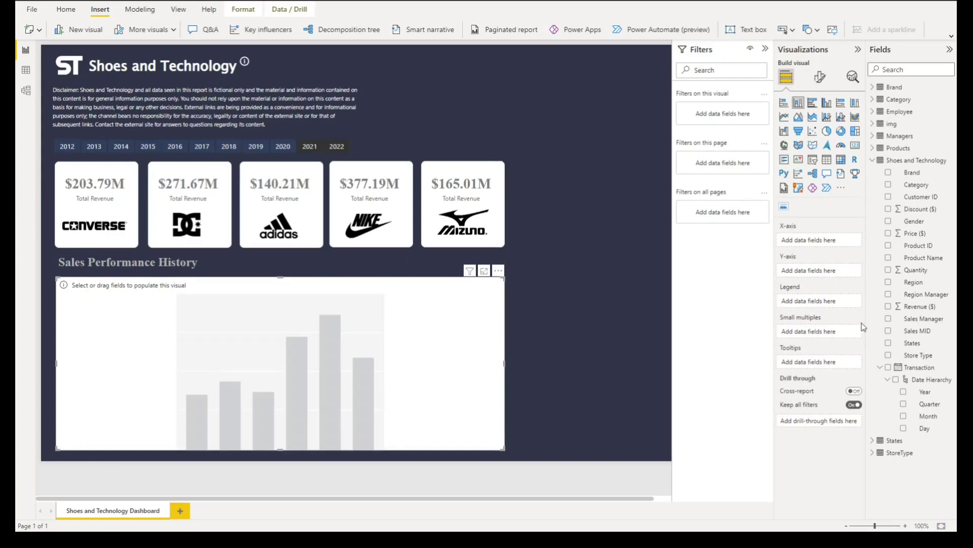
- Plot Revenue ($) by Year and Month with Brand as the legend, and expand the chart to the month level
left_click(904, 394)
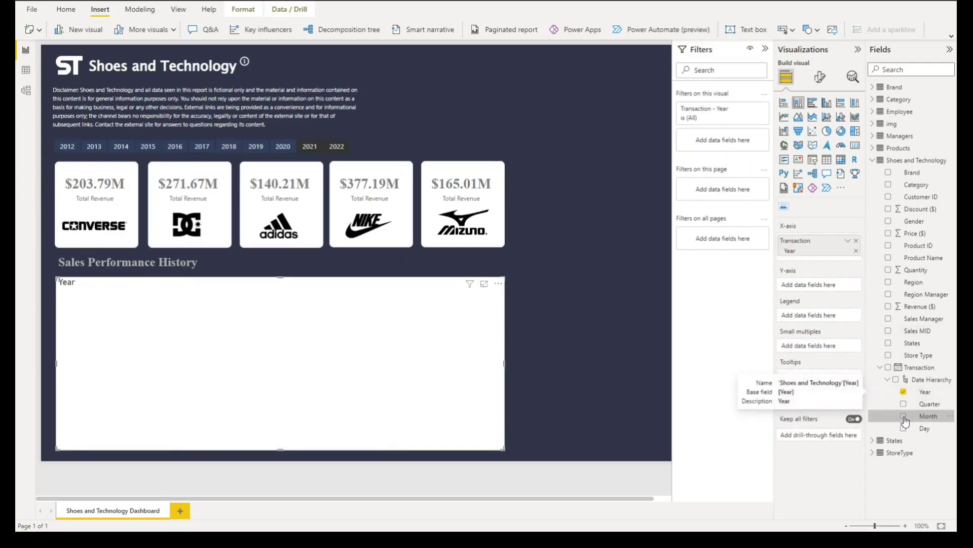
left_click(905, 419)
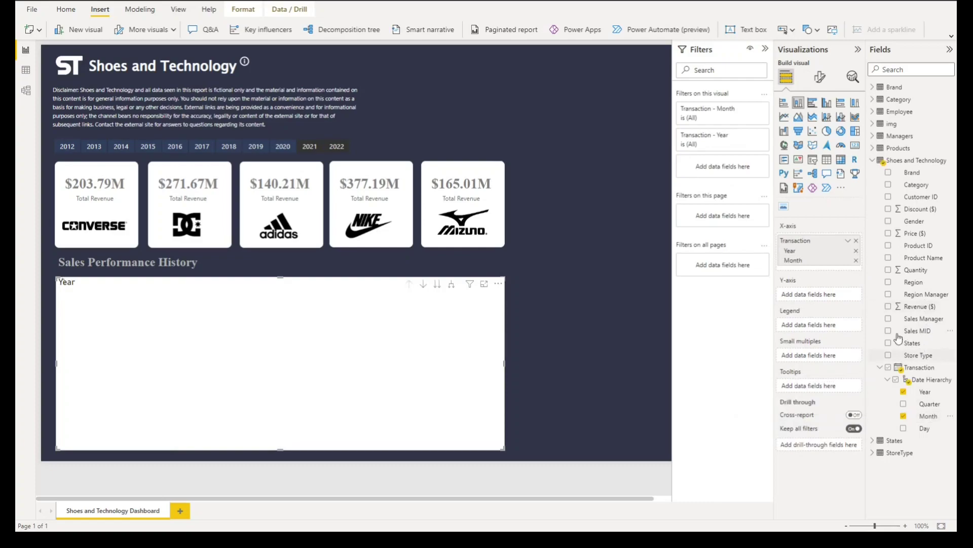
left_click(889, 307)
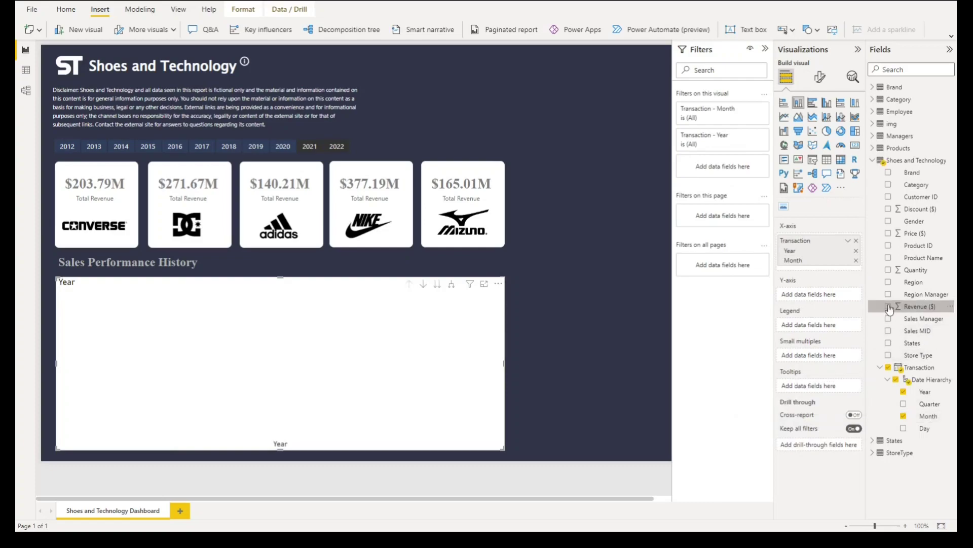
left_click_drag(915, 174, 832, 329)
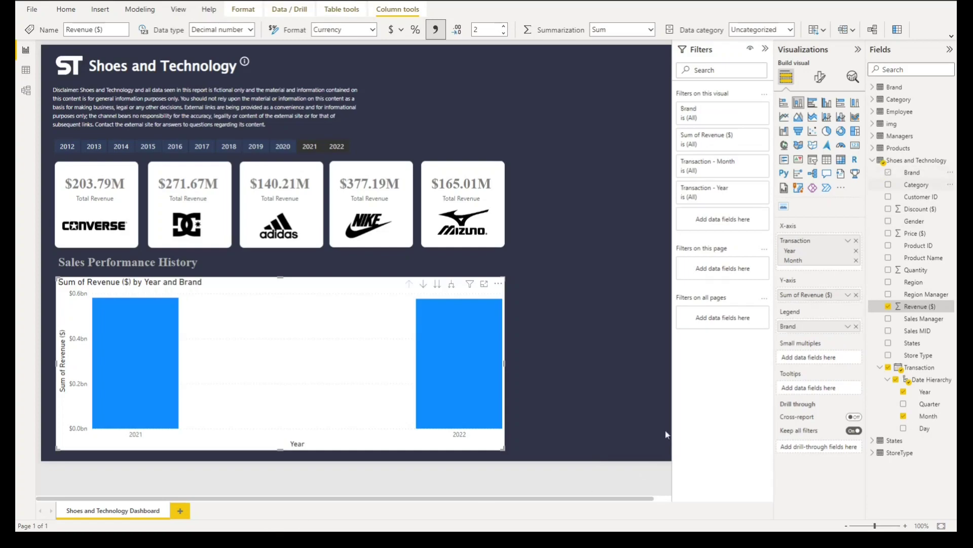
left_click(451, 285)
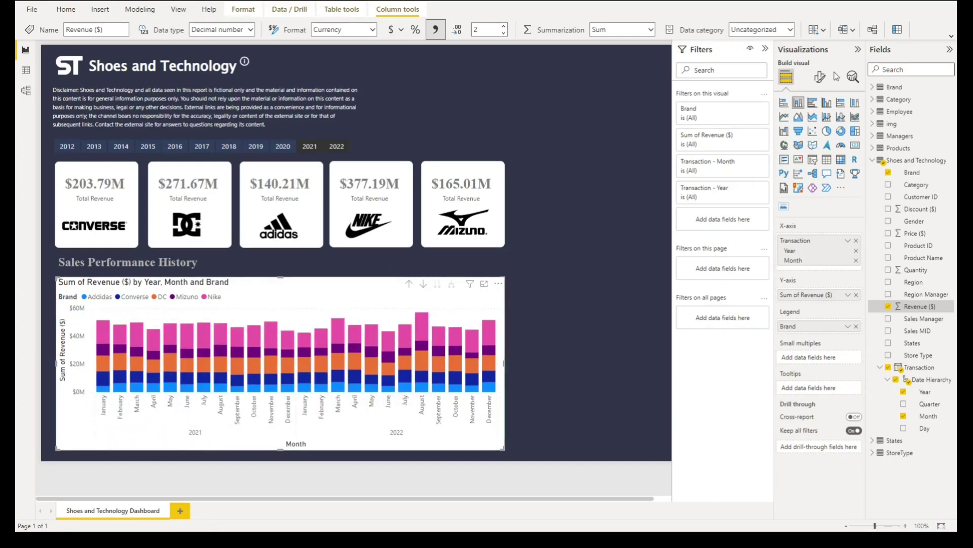
- Turn off the stacked column chart's background and its title
left_click(821, 77)
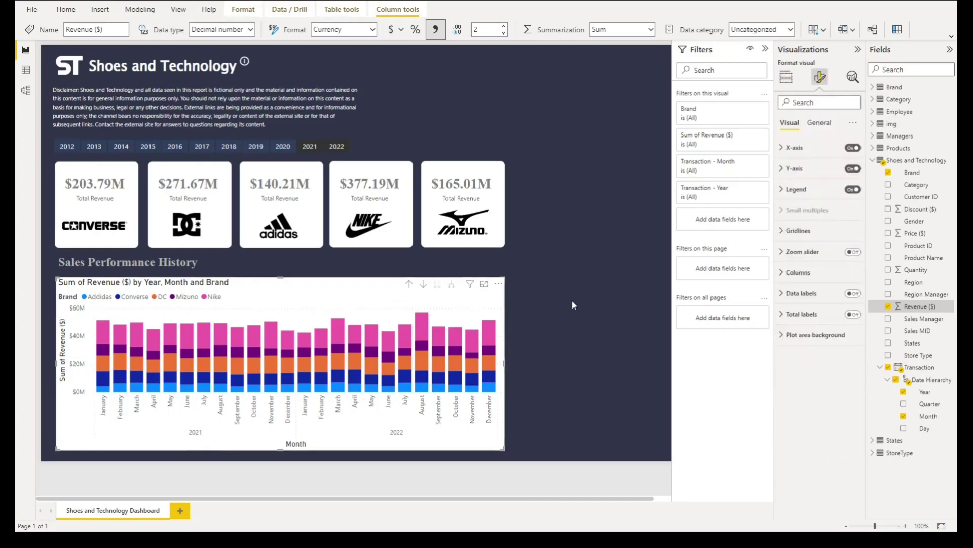
left_click(817, 123)
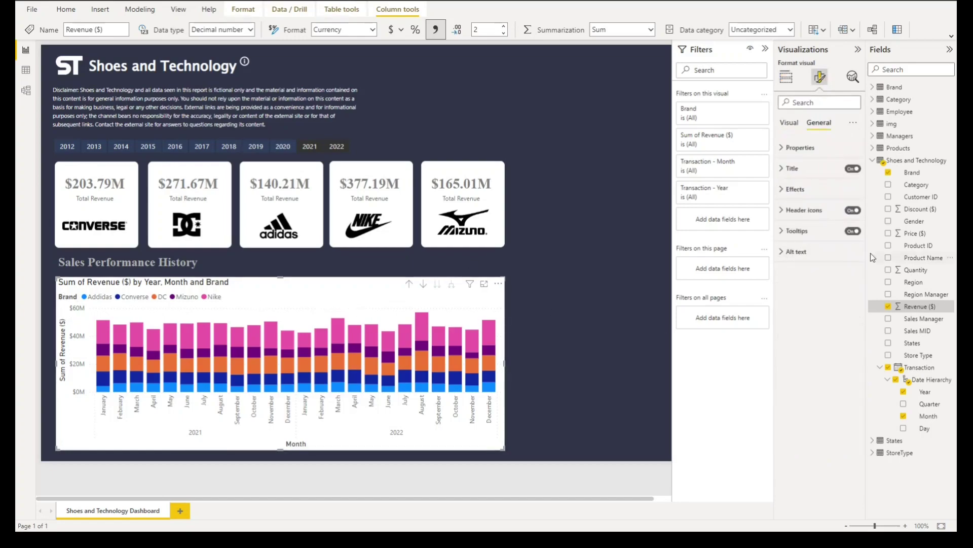
left_click(797, 192)
left_click(849, 210)
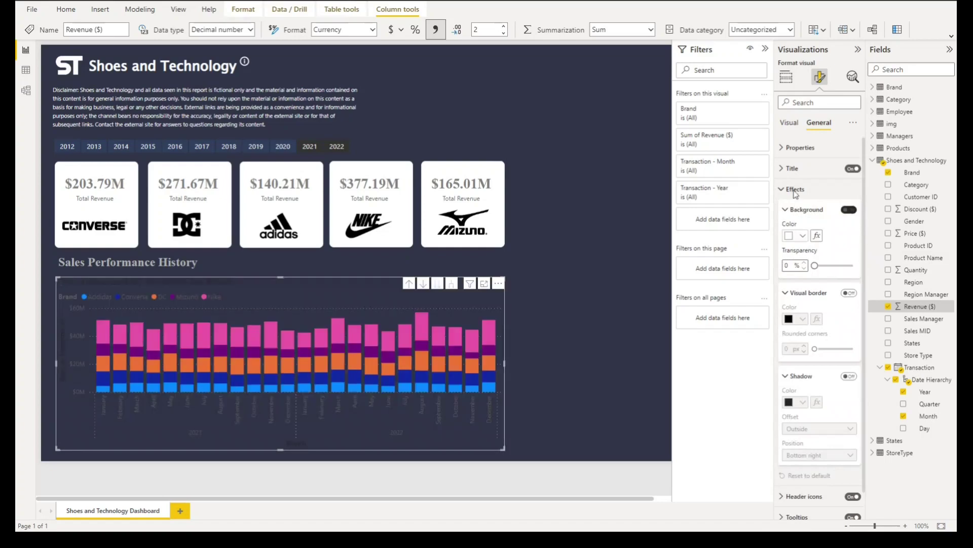
left_click(795, 191)
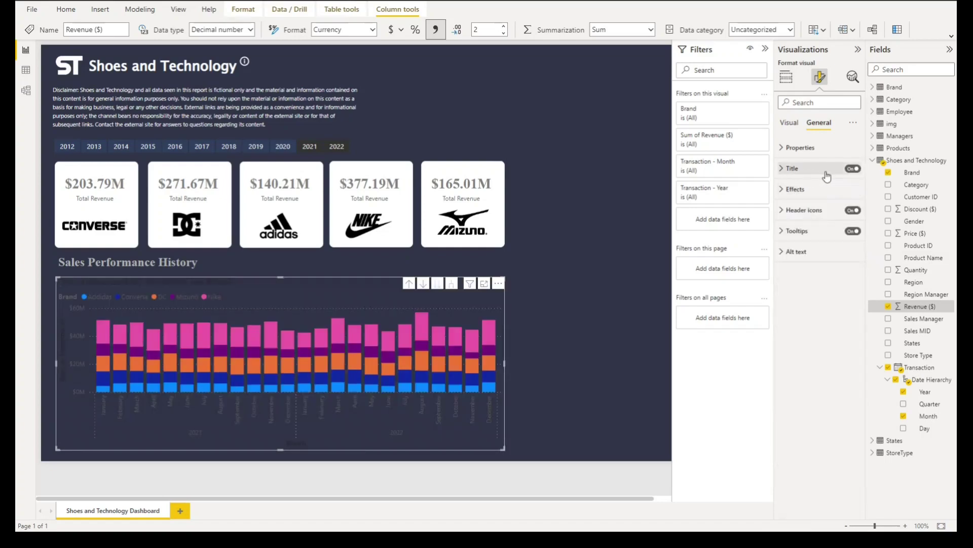
left_click(854, 170)
- Turn off the chart's X-axis title and set the X-axis values to a light grey theme color
left_click(787, 125)
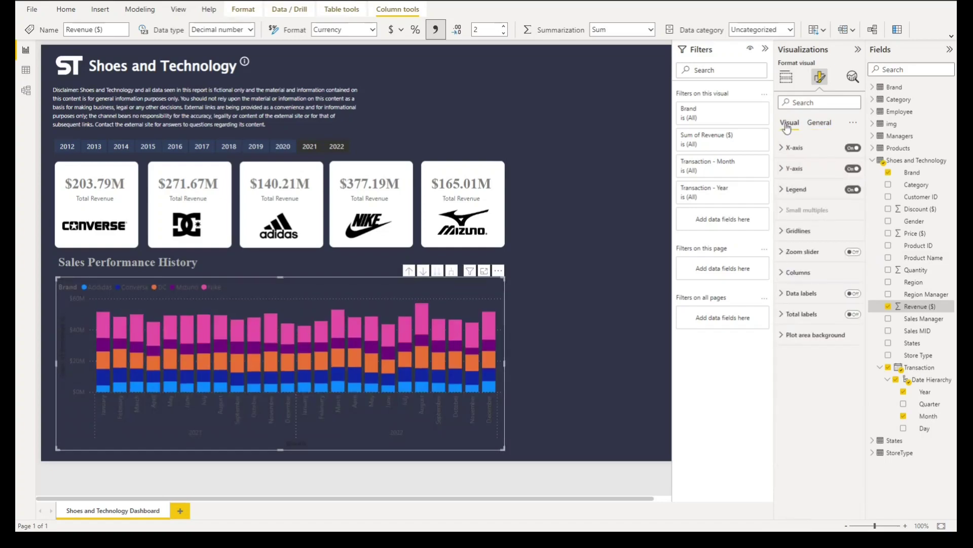
left_click(787, 147)
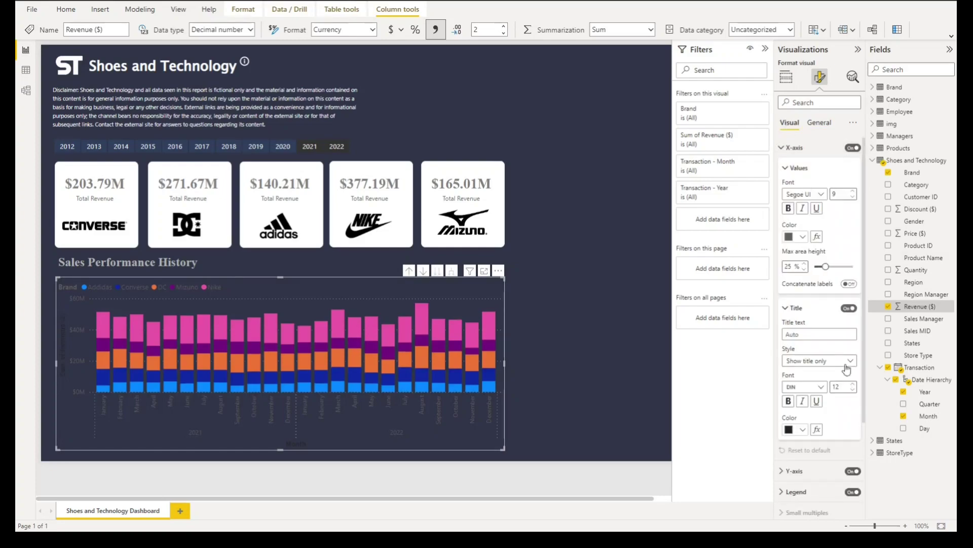
left_click(851, 309)
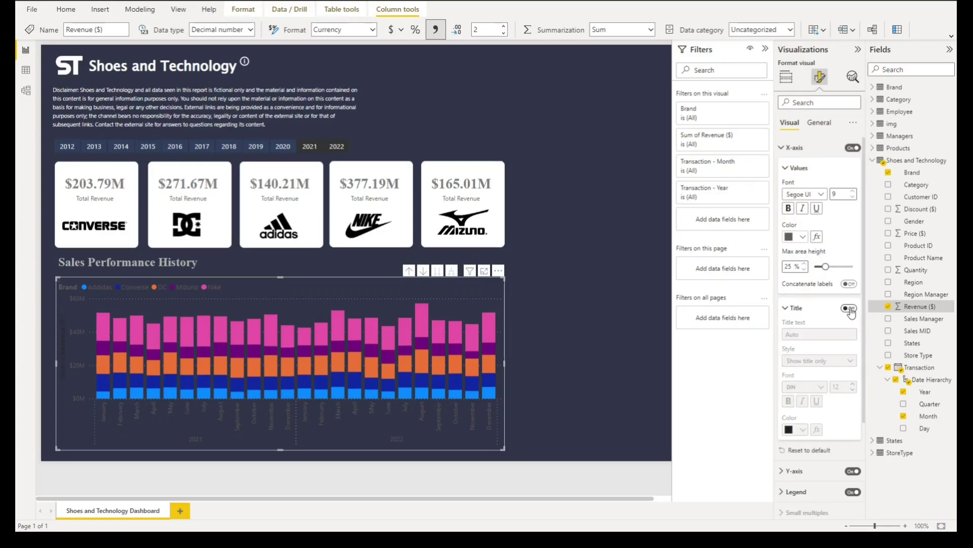
left_click(796, 236)
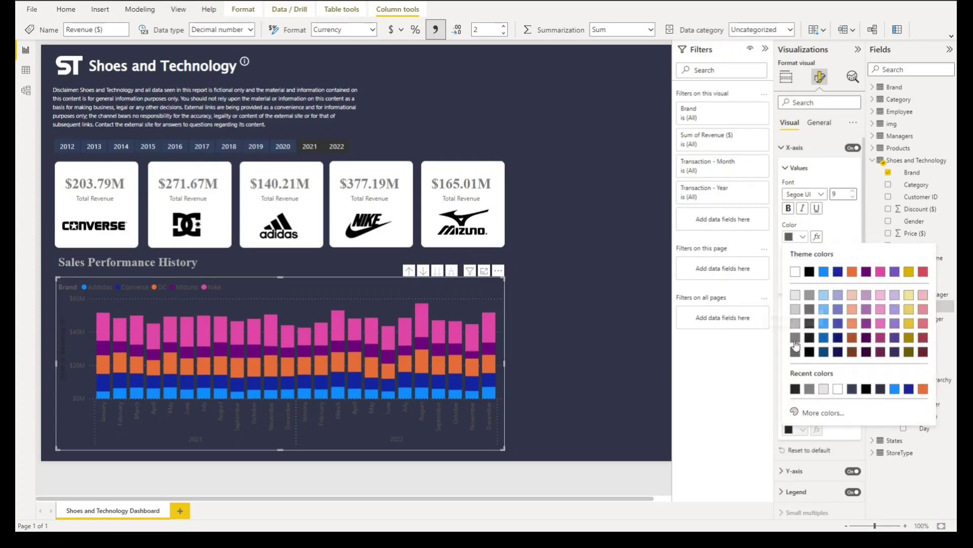
left_click(795, 309)
left_click(797, 237)
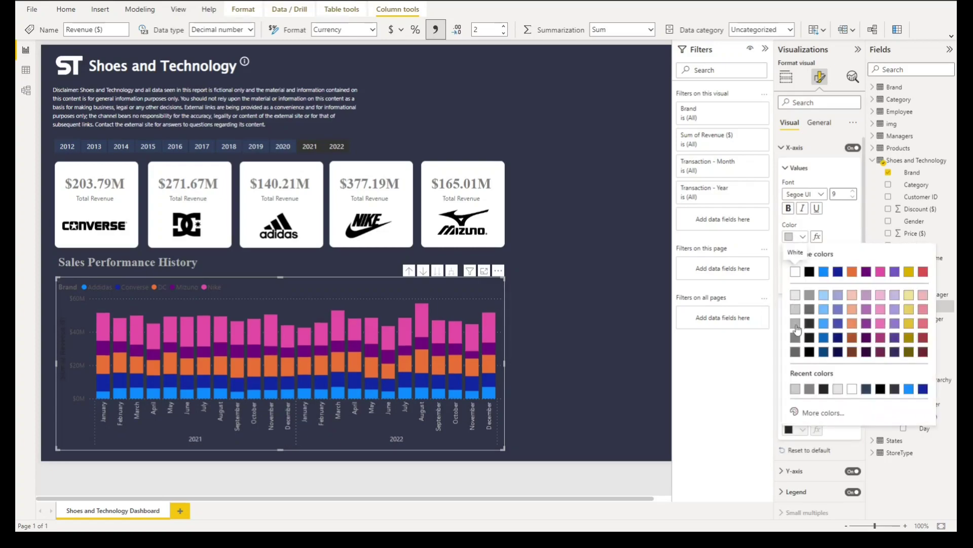
left_click(795, 309)
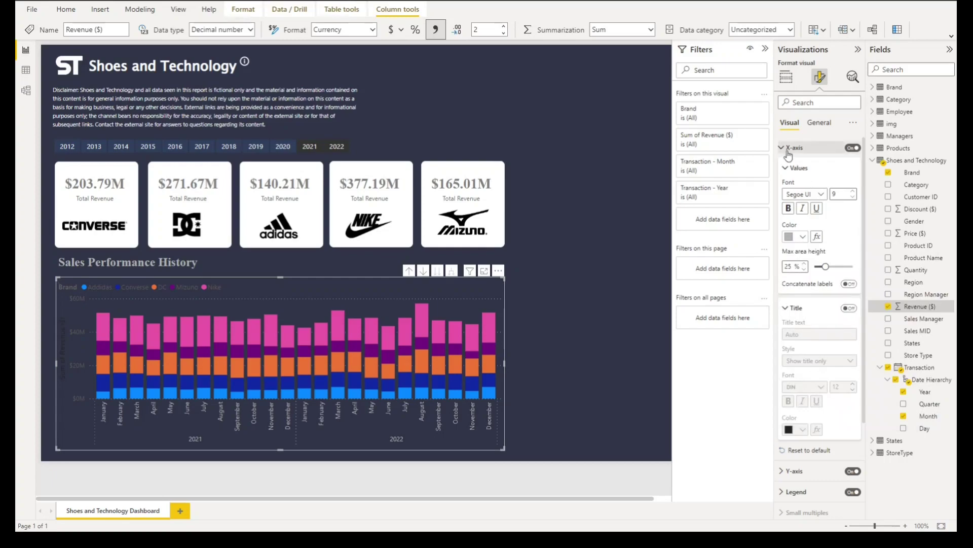
left_click(785, 148)
- Turn off the Y-axis title of the stacked column chart
left_click(784, 169)
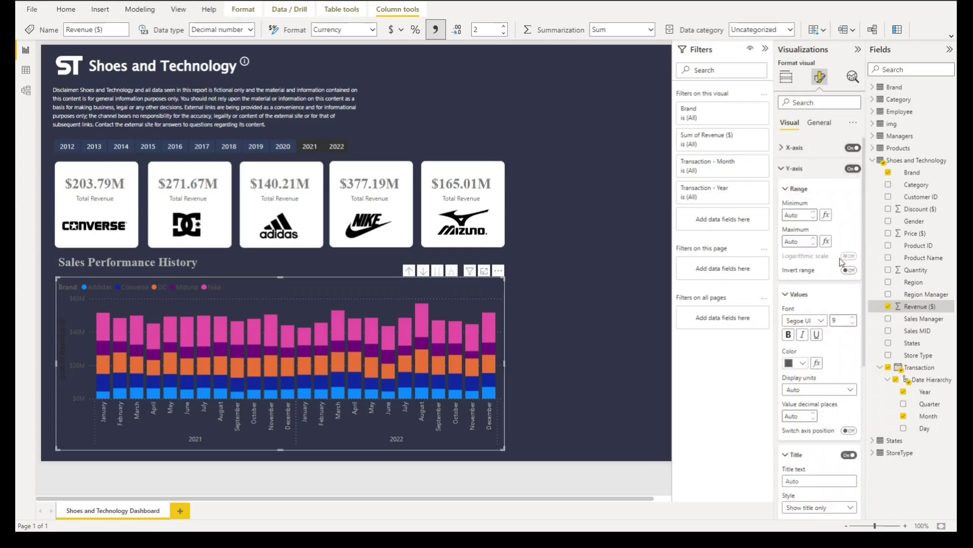
left_click(794, 363)
scroll(812, 355, "down", 5)
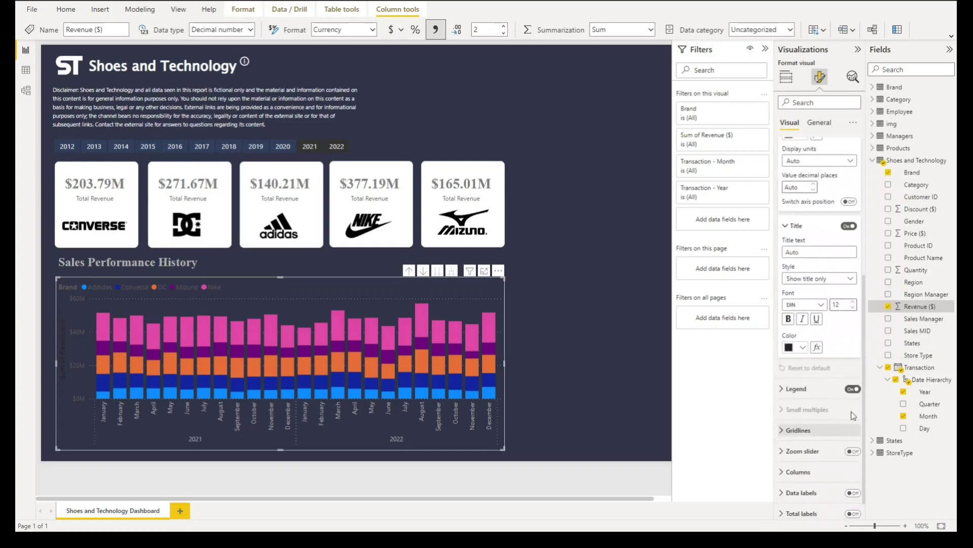
left_click(849, 226)
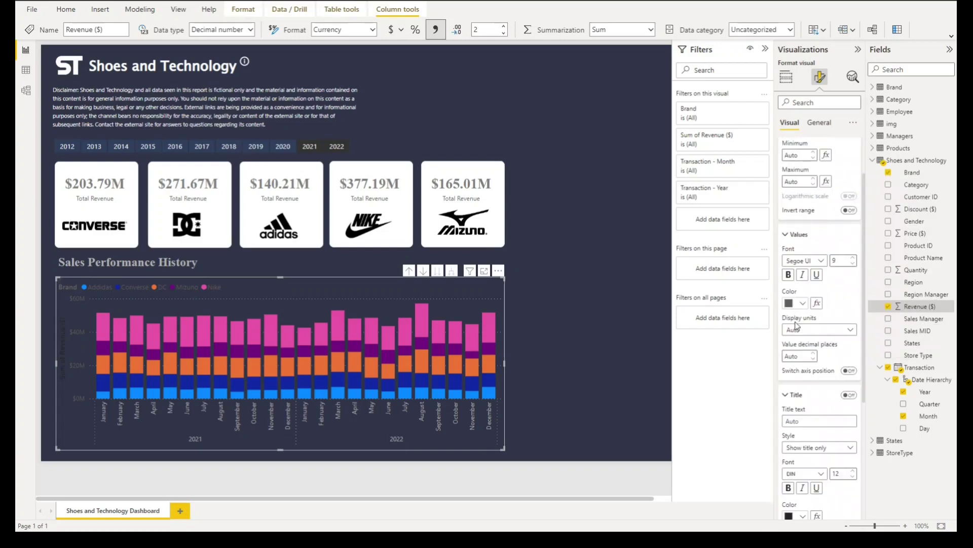
scroll(831, 278, "up", 5)
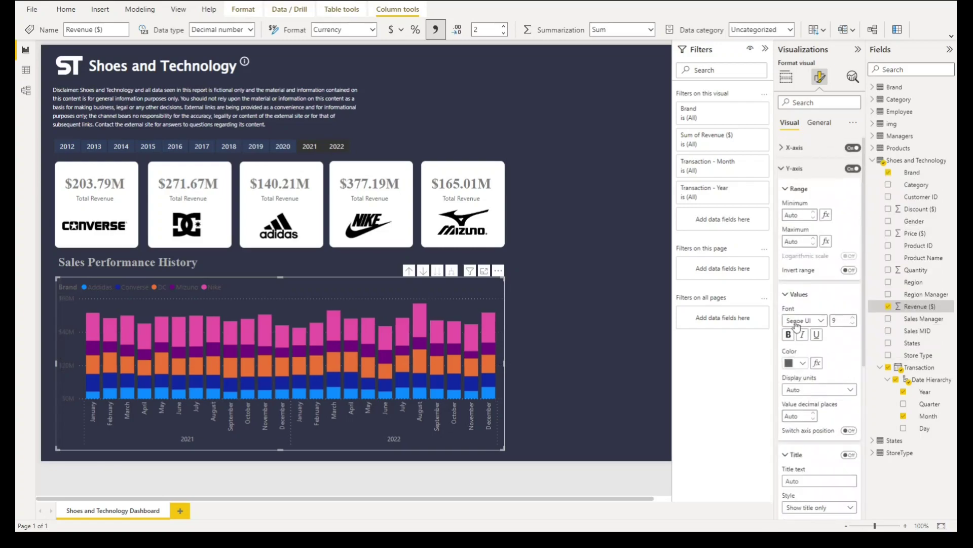
- Turn off the stacked column chart's Y-axis and set the legend text to a light grey theme color
left_click(853, 169)
left_click(793, 172)
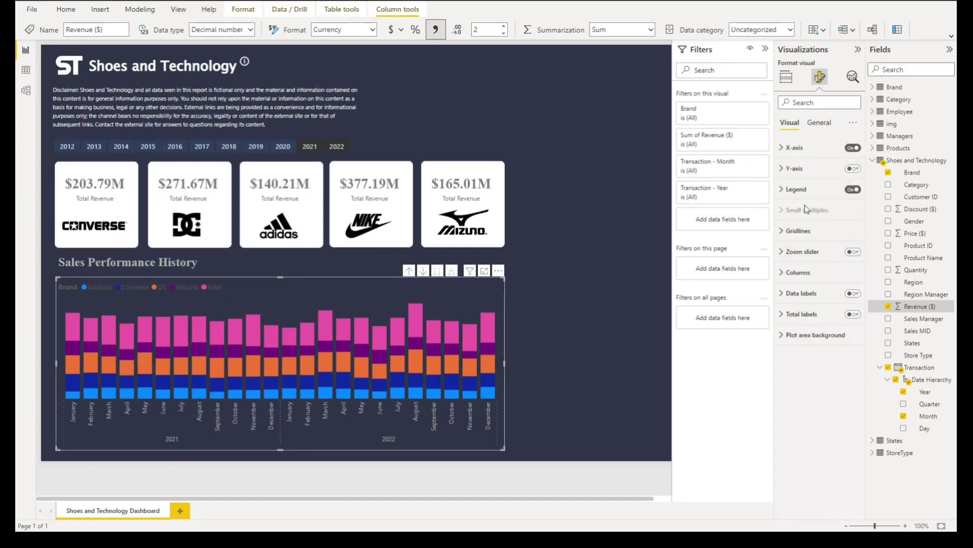
left_click(796, 189)
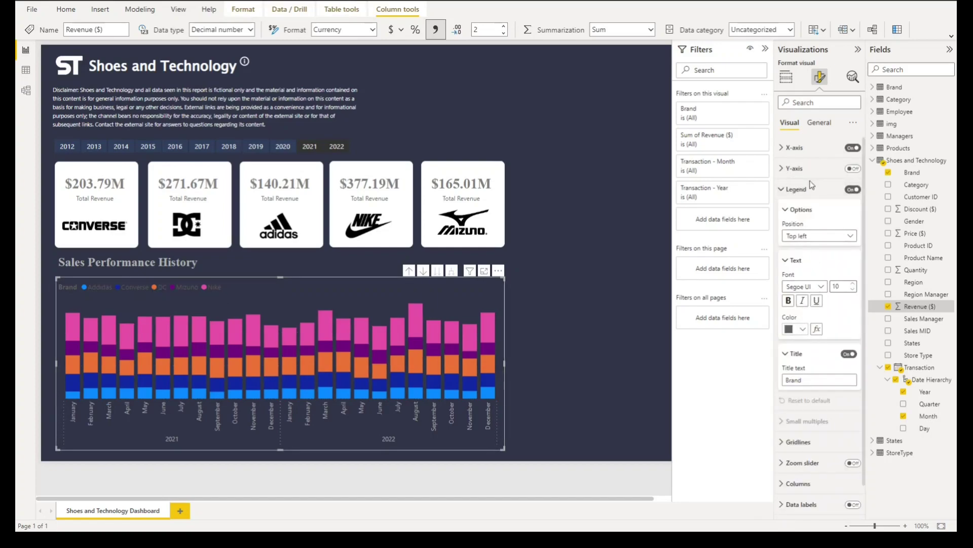
left_click(800, 330)
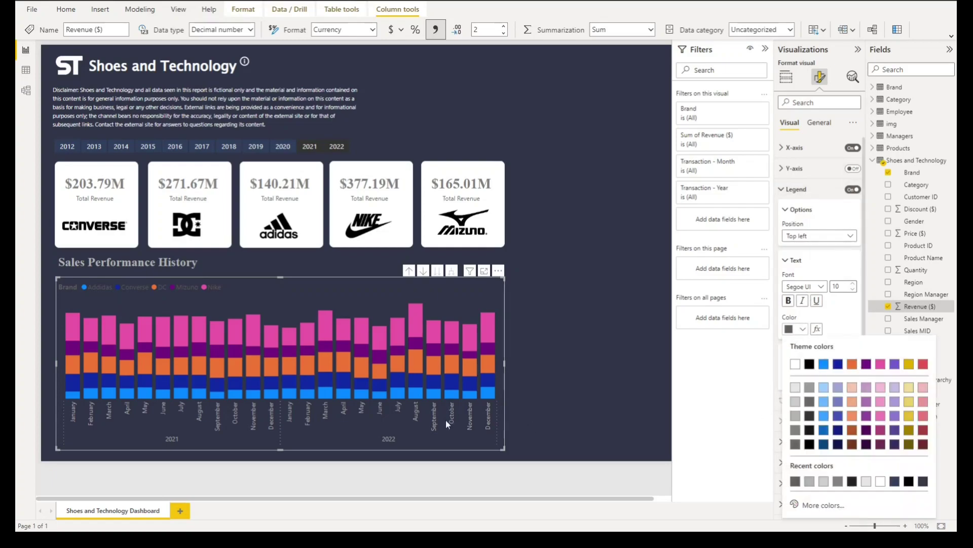
left_click(795, 416)
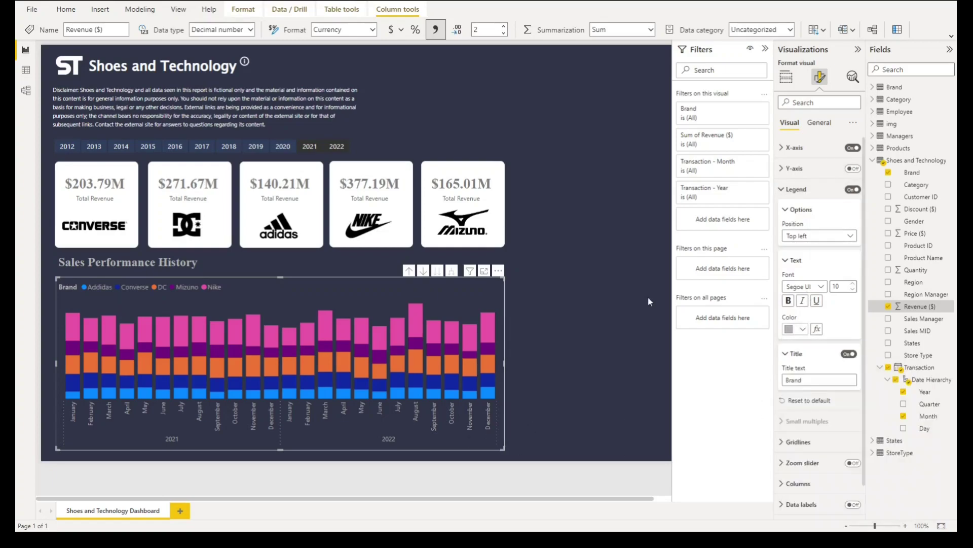
- Turn off the legend's title and set the legend position to Top right
left_click(850, 354)
left_click(841, 236)
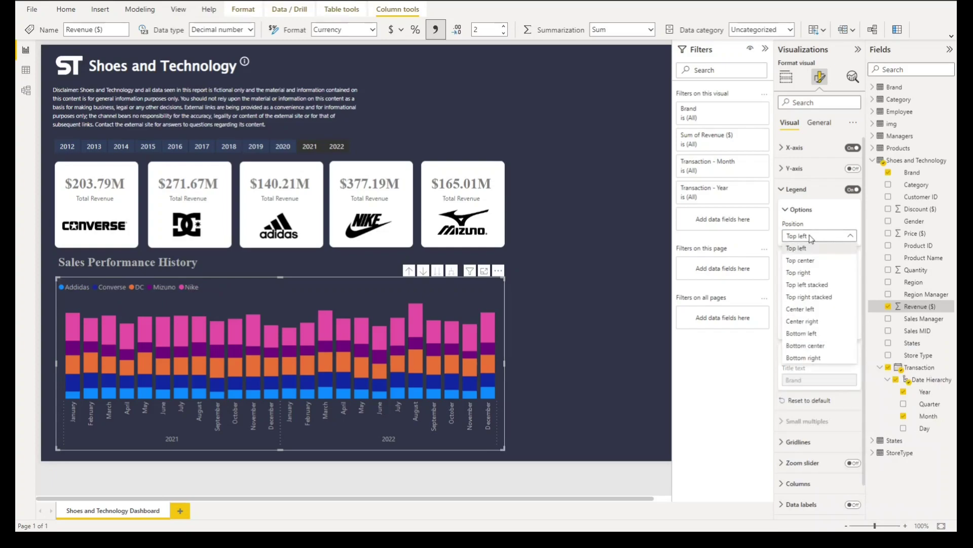
left_click(825, 274)
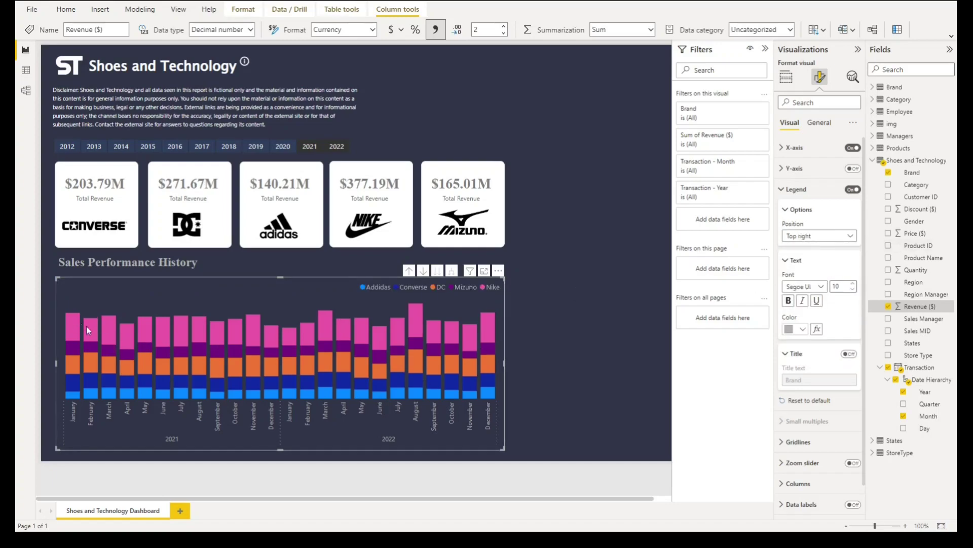
left_click(797, 189)
- Set the Addidas column color to #FF6600 in the stacked column chart
left_click(788, 274)
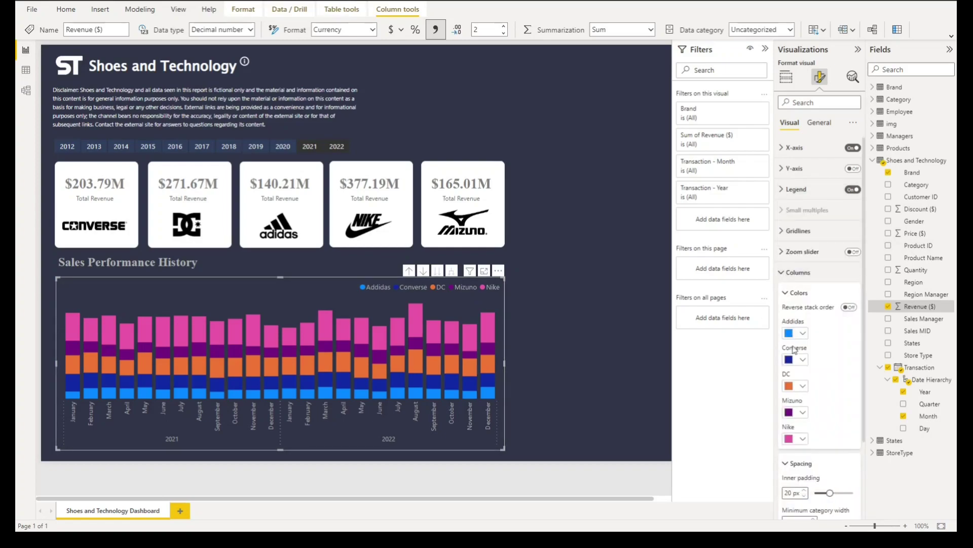
left_click(796, 333)
left_click(806, 509)
type("#FF6600")
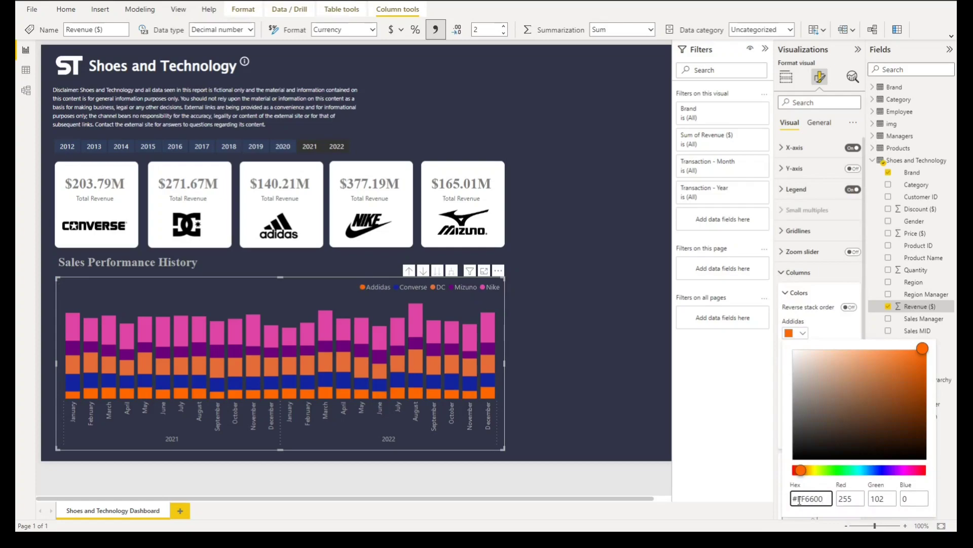
left_click(822, 340)
- Set the Converse column color to #EF7F3A and the DC column color to #F4B162
left_click(803, 359)
left_click(823, 339)
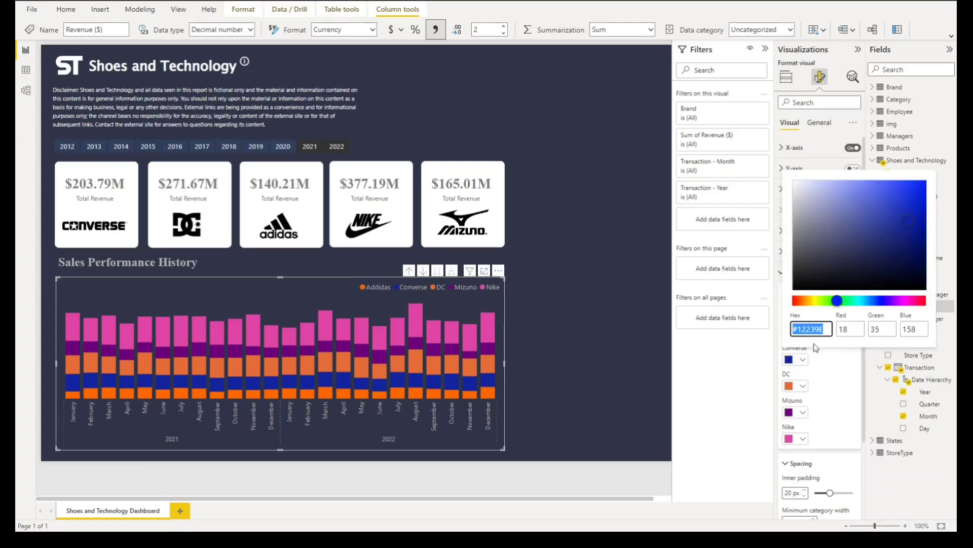
type("#EF7F3A")
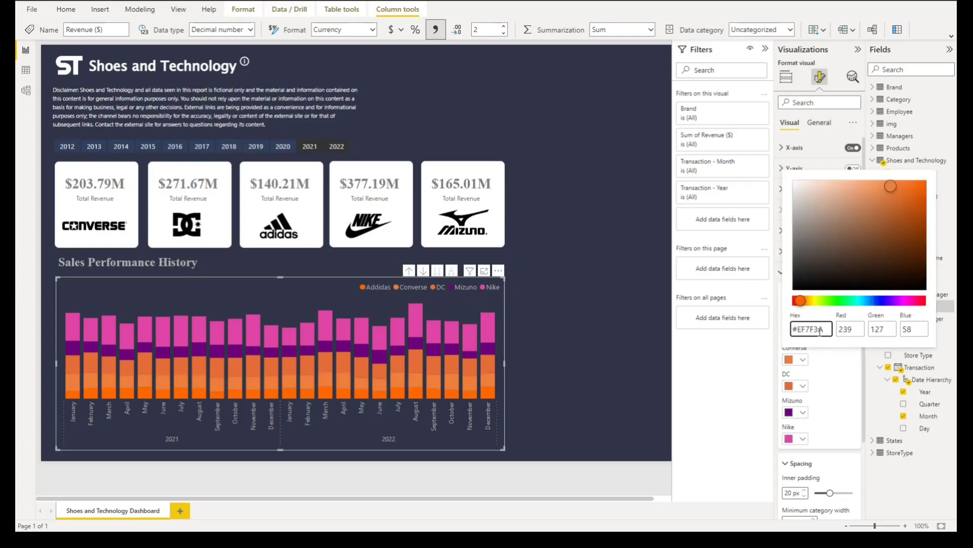
left_click(772, 411)
left_click(803, 386)
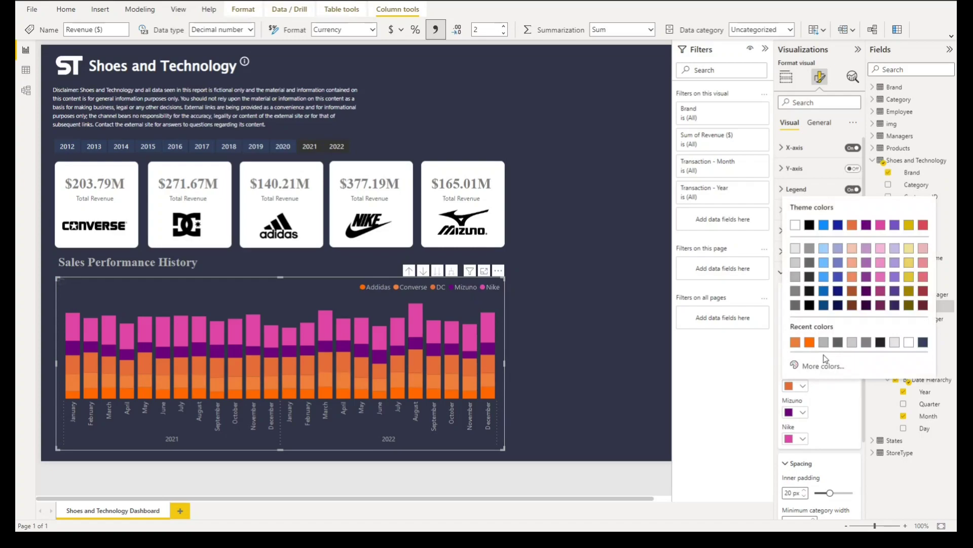
left_click(823, 365)
type("#F4B162")
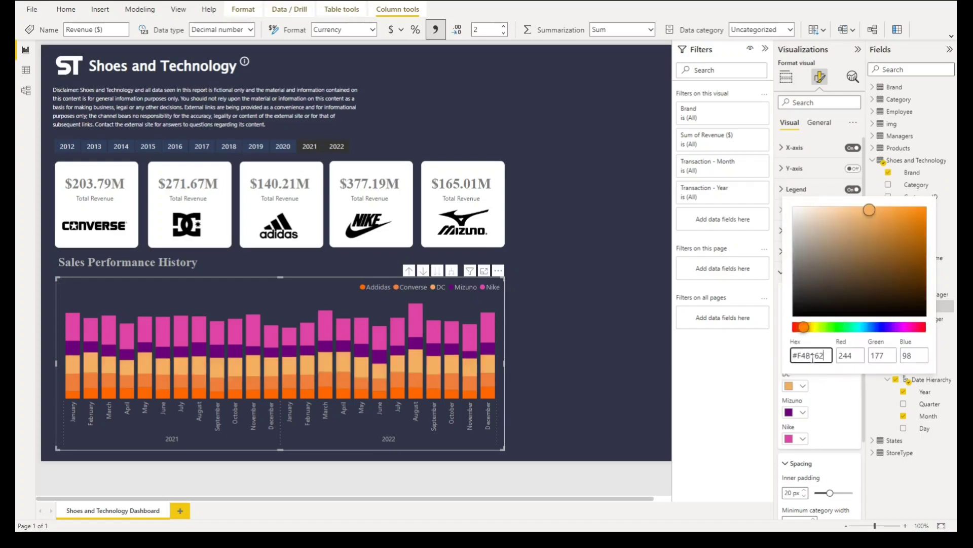
- Set the Mizuno column color to #629C99 and the Nike column color to #A4CAC3
left_click(793, 412)
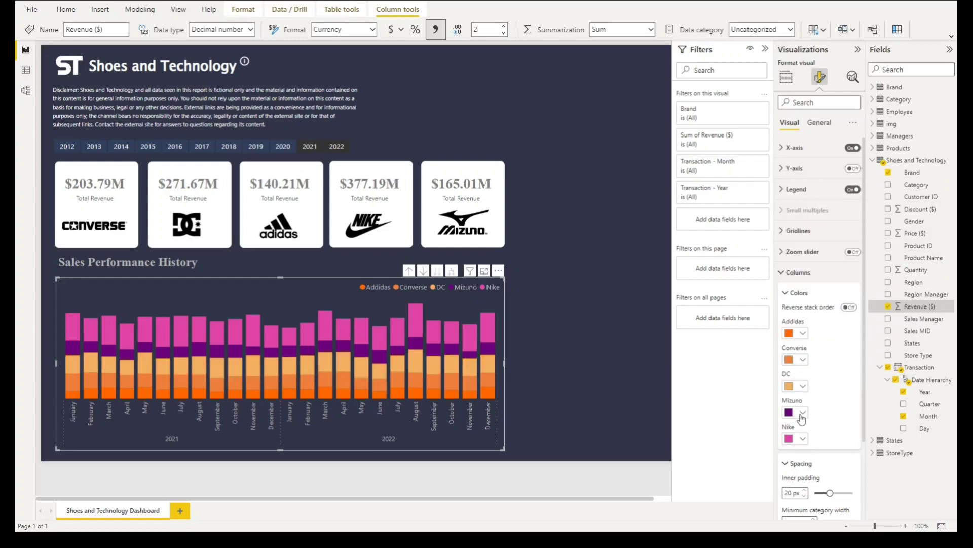
left_click(802, 413)
left_click(814, 392)
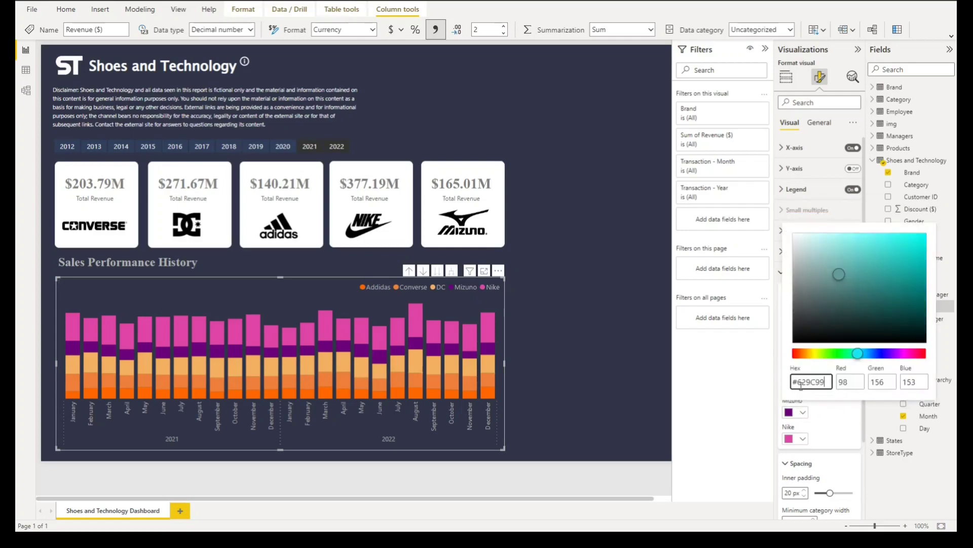
type("#629C99")
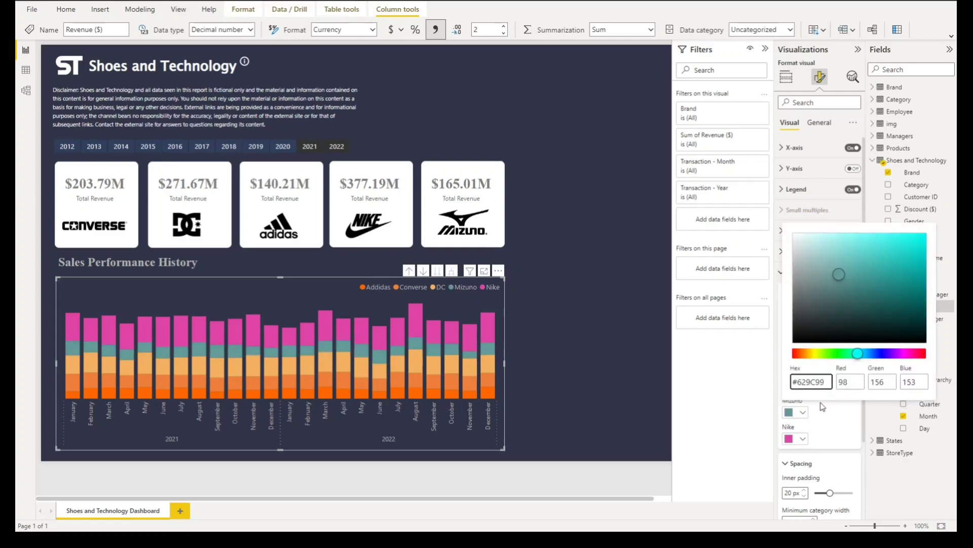
left_click(805, 439)
left_click(804, 439)
type("#A4CAC3")
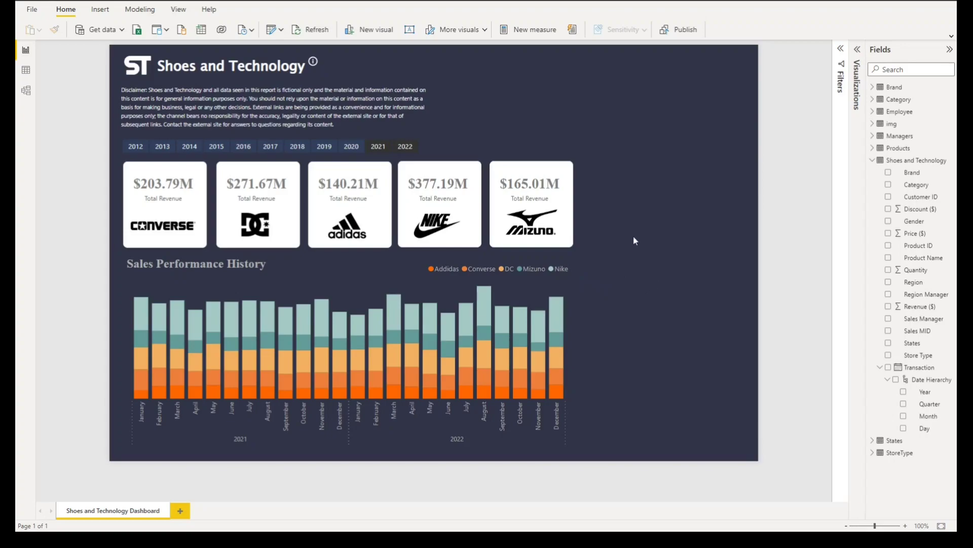
- Insert a rounded rectangle and place it as a tall panel beside the brand cards and the chart, spanning nearly the full page height
left_click(100, 9)
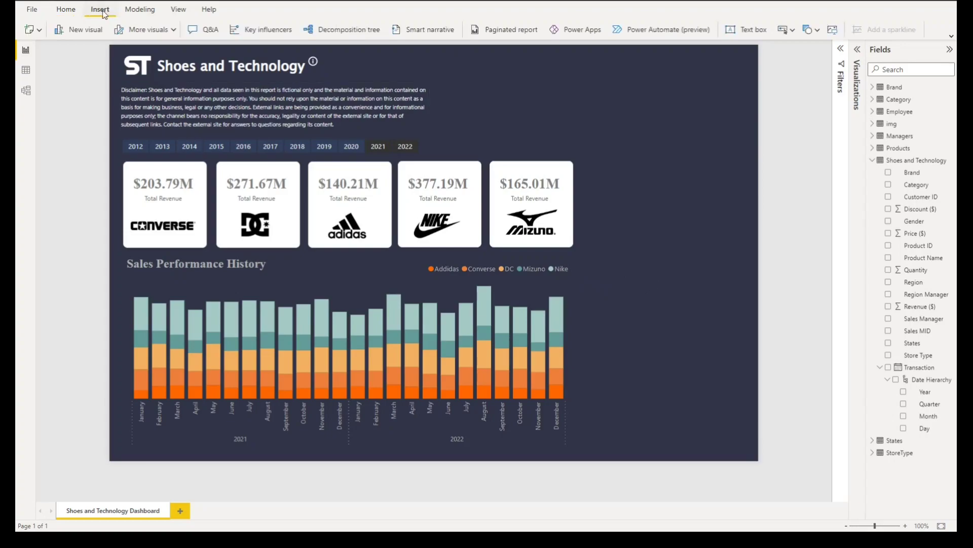
left_click(811, 30)
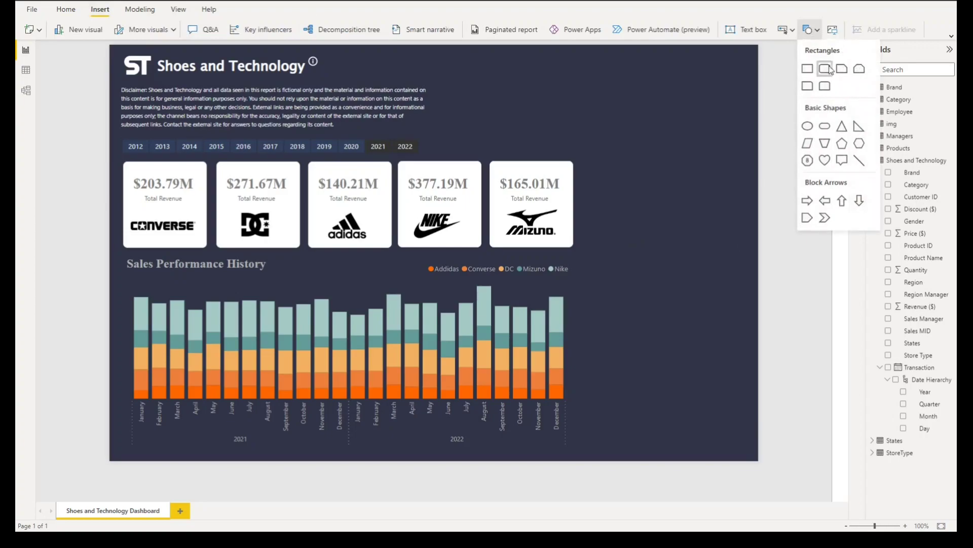
left_click(830, 70)
left_click_drag(586, 100, 574, 88)
left_click_drag(484, 146, 715, 146)
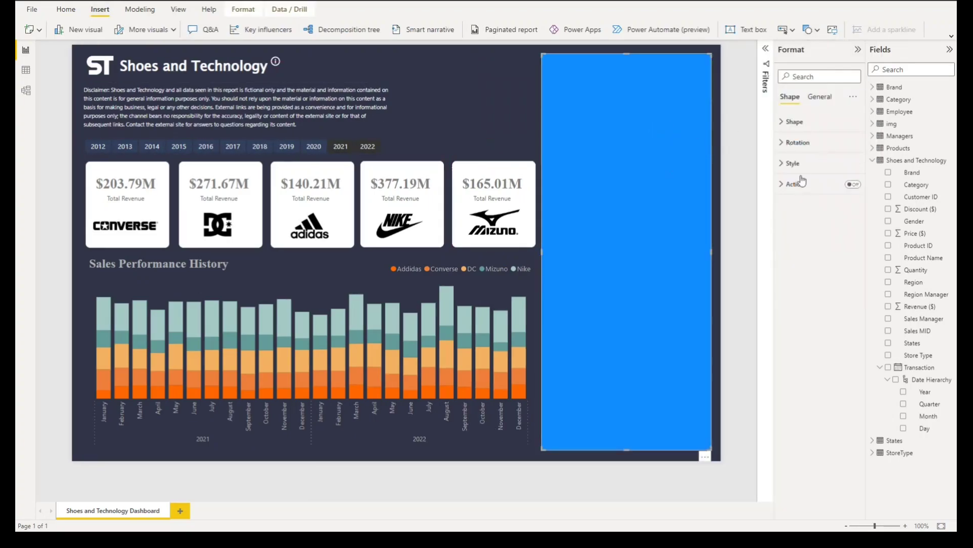
- Set the rounded rectangle's fill to #323F5D and give its border the same dark blue color
left_click(793, 163)
left_click(798, 209)
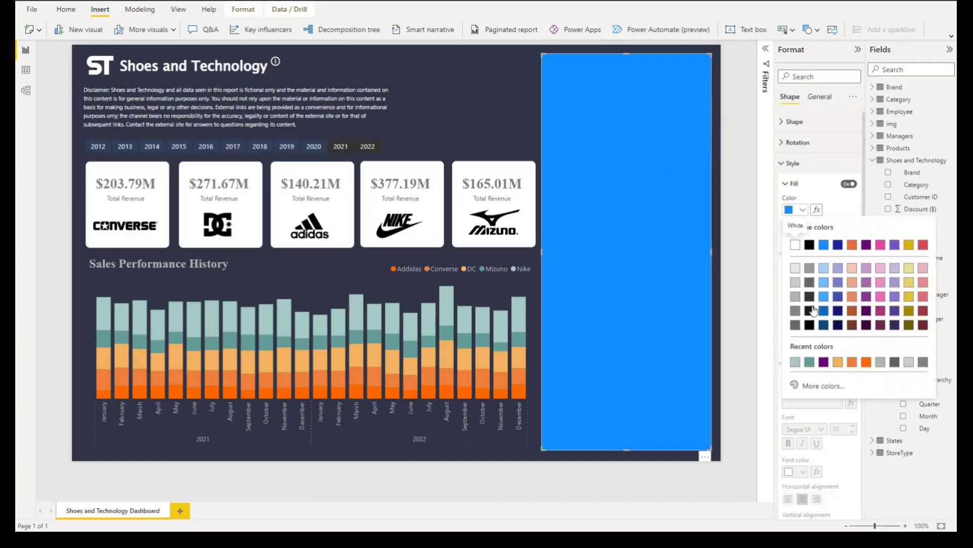
left_click(810, 391)
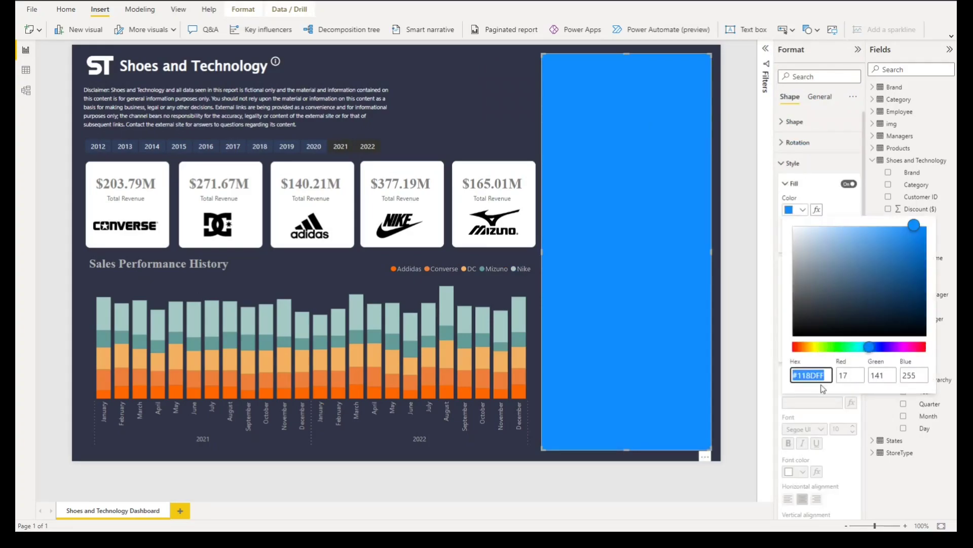
type("#323F5D")
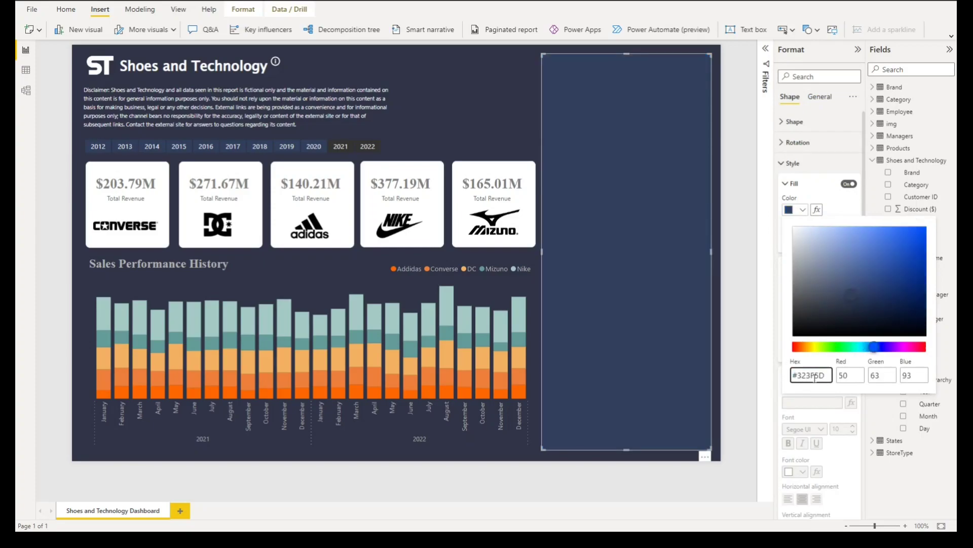
left_click(781, 378)
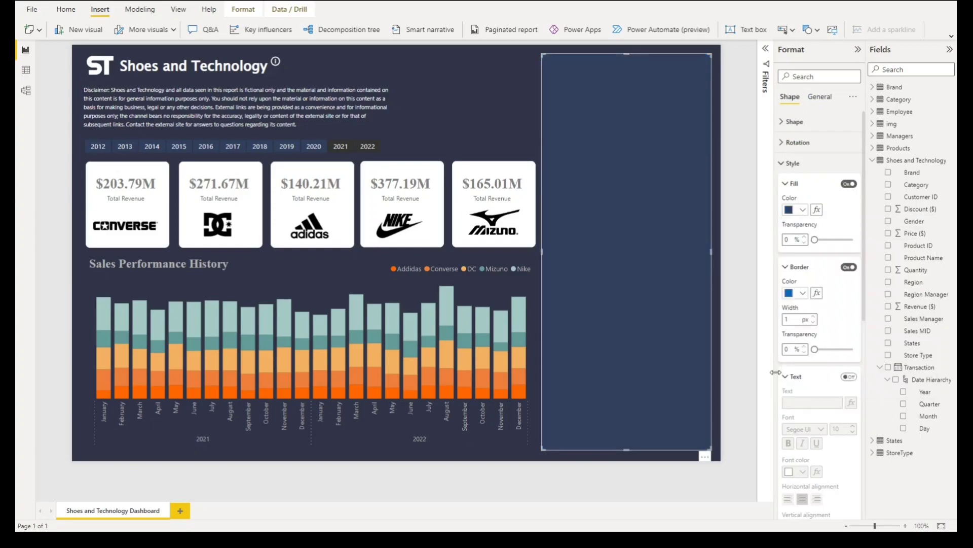
left_click(795, 293)
left_click(795, 445)
left_click(726, 389)
- Place a copy of the Sales Performance History heading at the top of the dark blue panel and change its text to "Featured Products"
left_click(202, 266)
left_click_drag(158, 268, 598, 88)
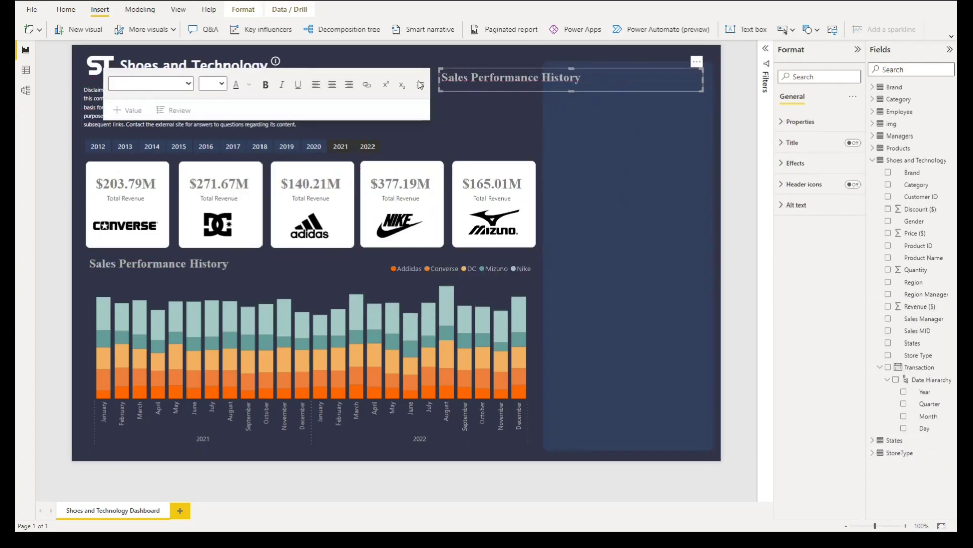
left_click(603, 84)
key("ctrl+a")
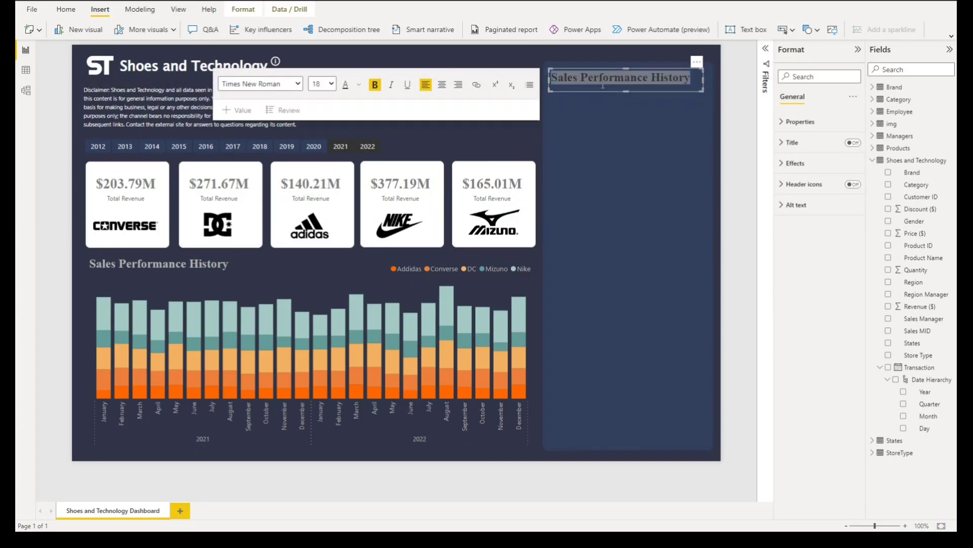
type("Featured Products")
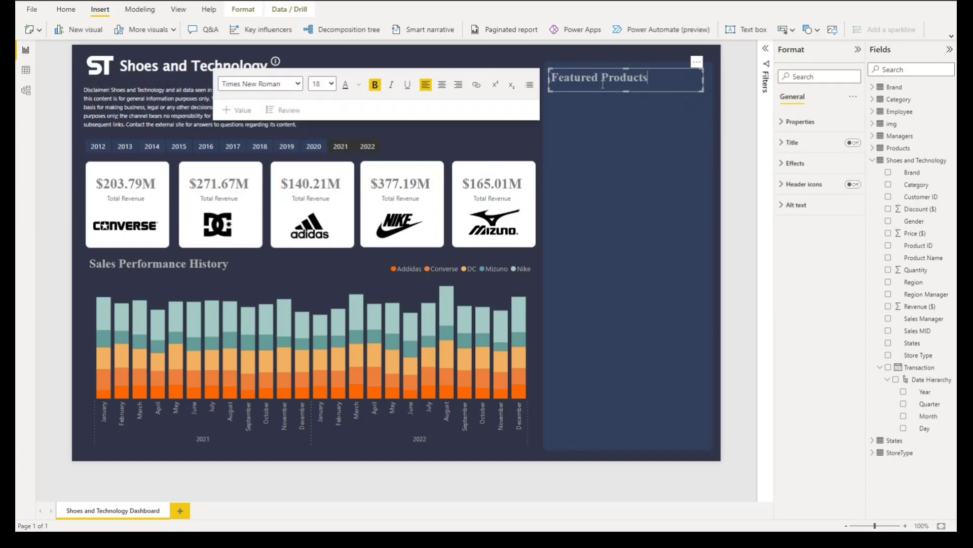
- Set the Featured Products heading's font color to white
key("ctrl+a")
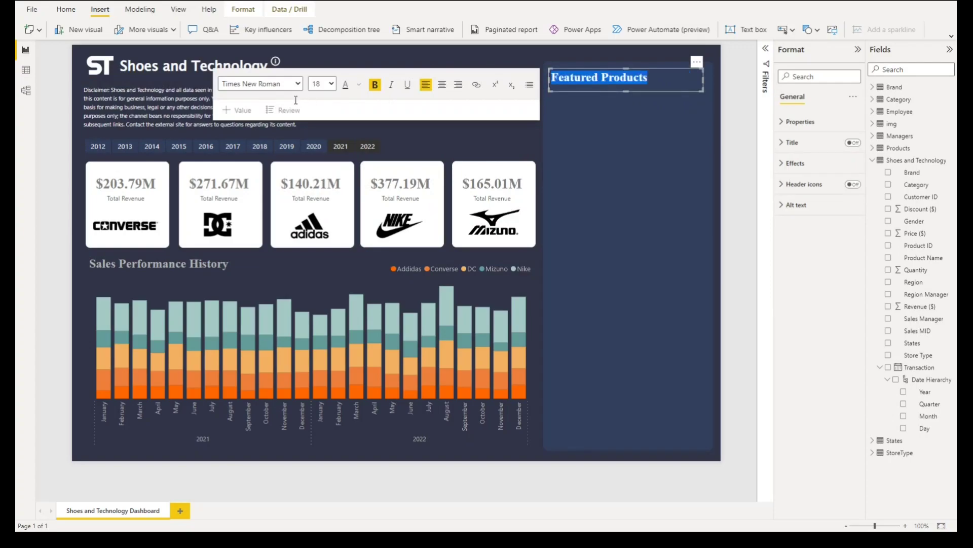
left_click(359, 85)
left_click(689, 182)
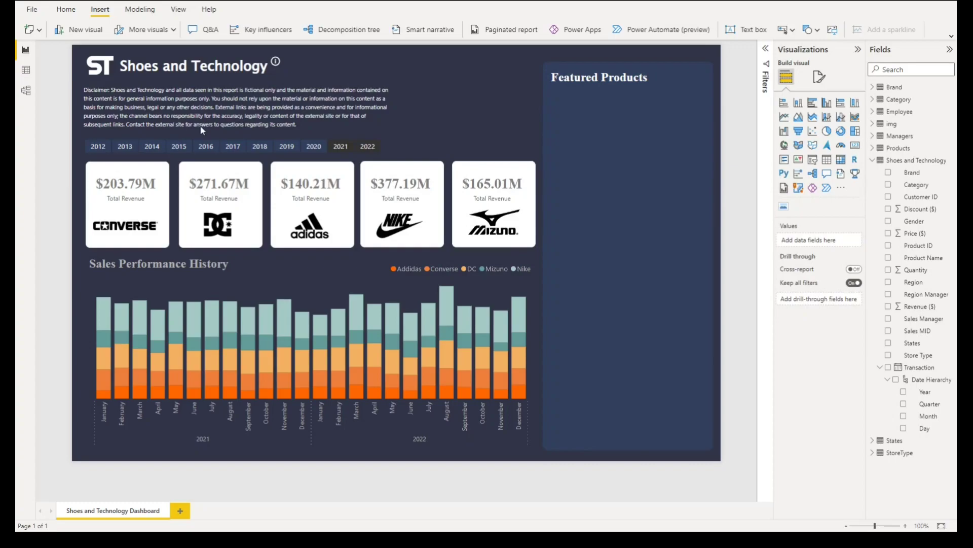
- Add a text box under Featured Products reading "Check all best-selling and new arrived shoes in the market, click check more button to view specific analysis."
left_click(746, 29)
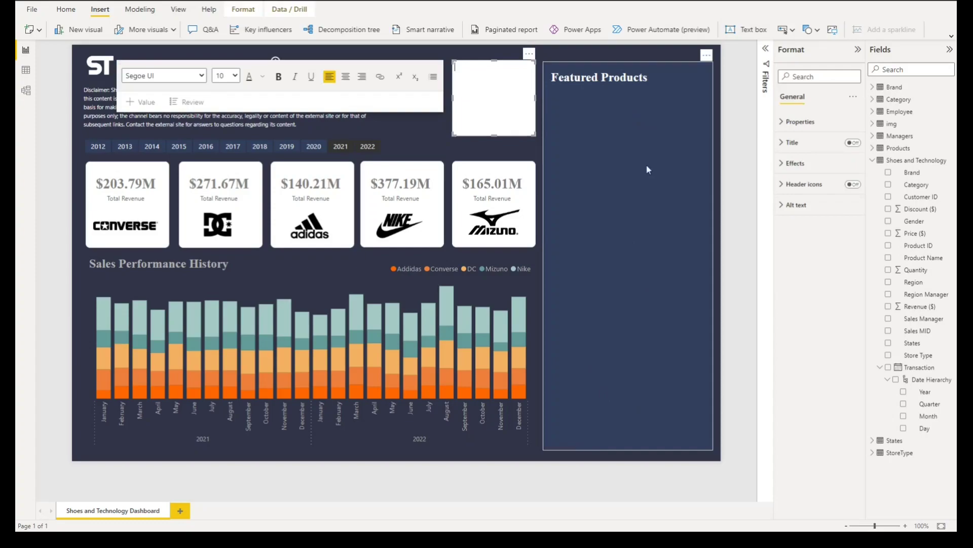
left_click(568, 69)
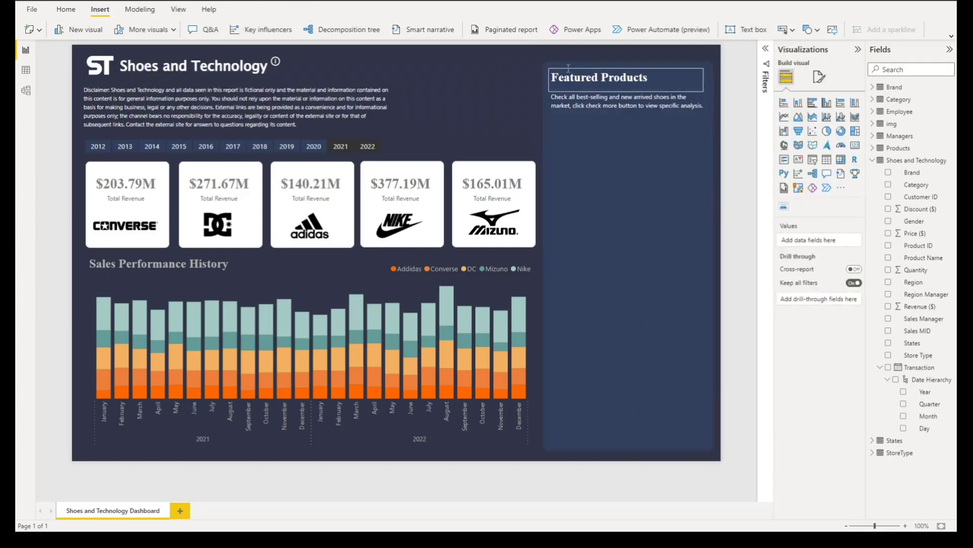
- Duplicate the Featured Products heading and place the copy directly below the description text, aligned with the original
left_click(568, 71)
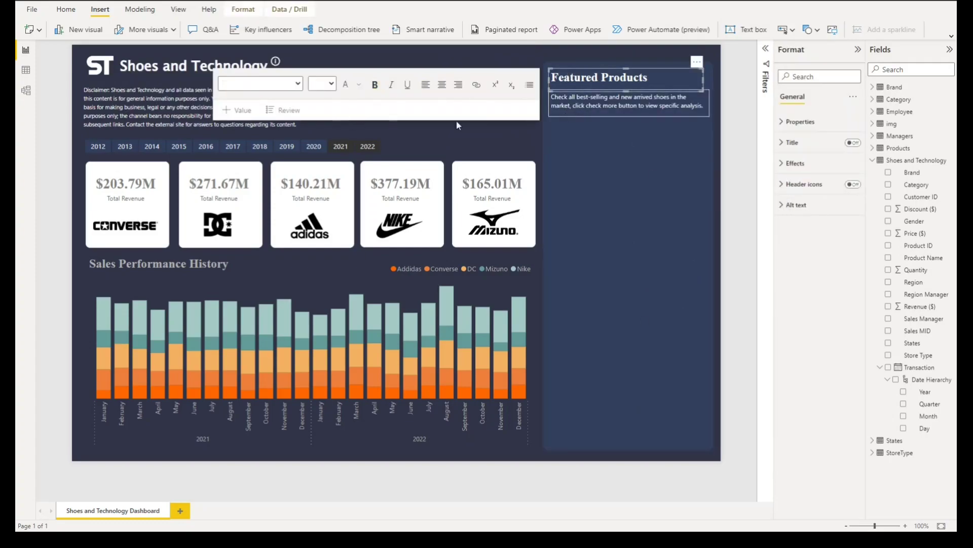
key("ctrl+c")
key("ctrl+v")
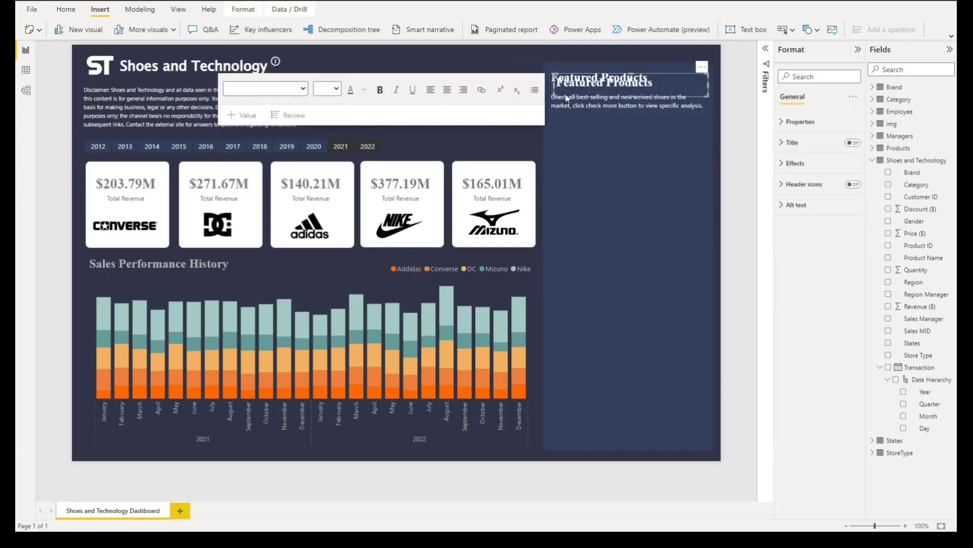
left_click_drag(560, 130, 559, 142)
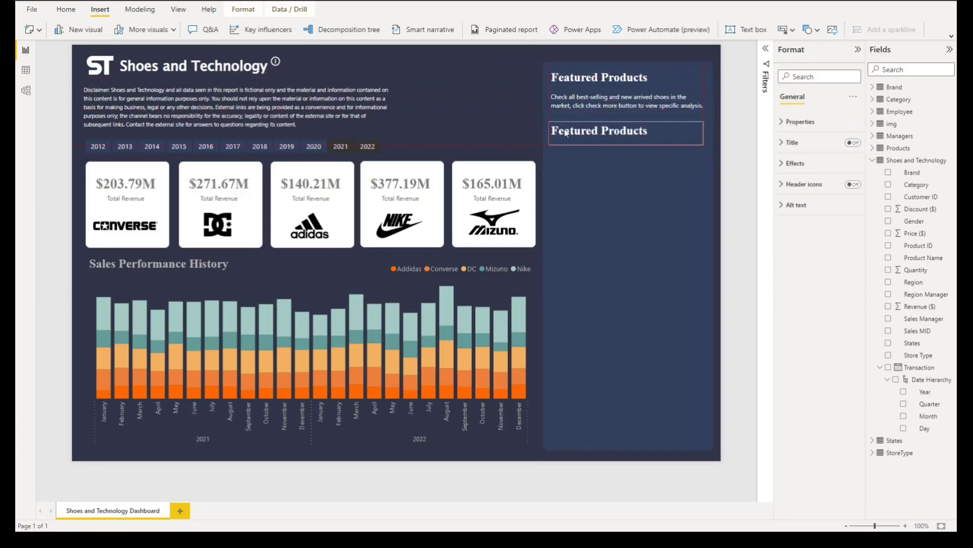
- Change the duplicated heading below the description text to read "Best Sellers"
left_click(571, 131)
triple_click(571, 132)
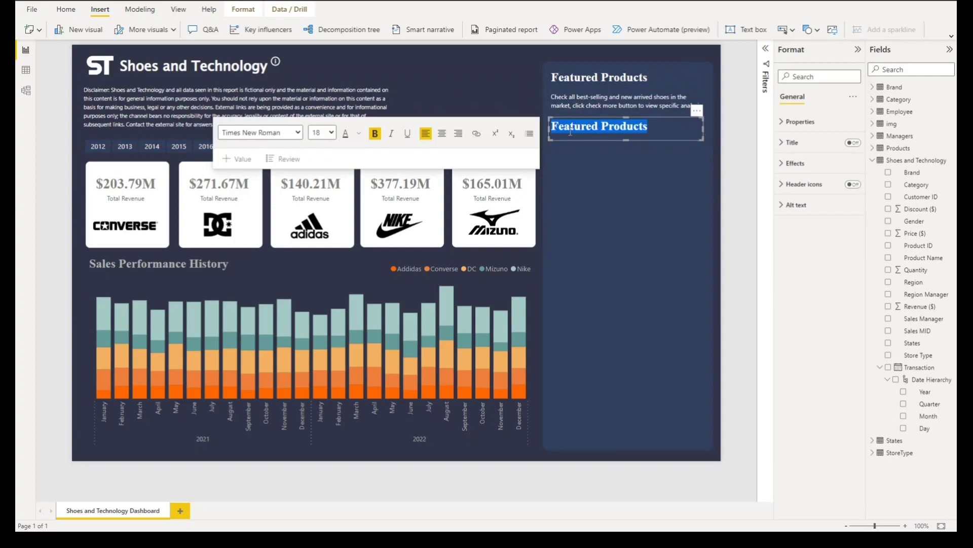
type("Best Se")
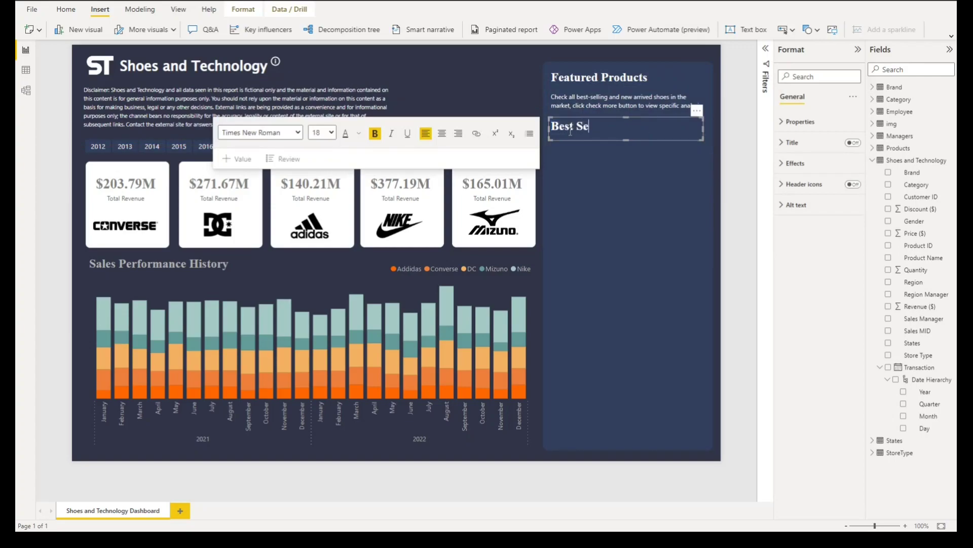
type("lling")
key("BackSpace")
key("BackSpace")
key("BackSpace")
key("BackSpace")
type("ers")
left_click(671, 273)
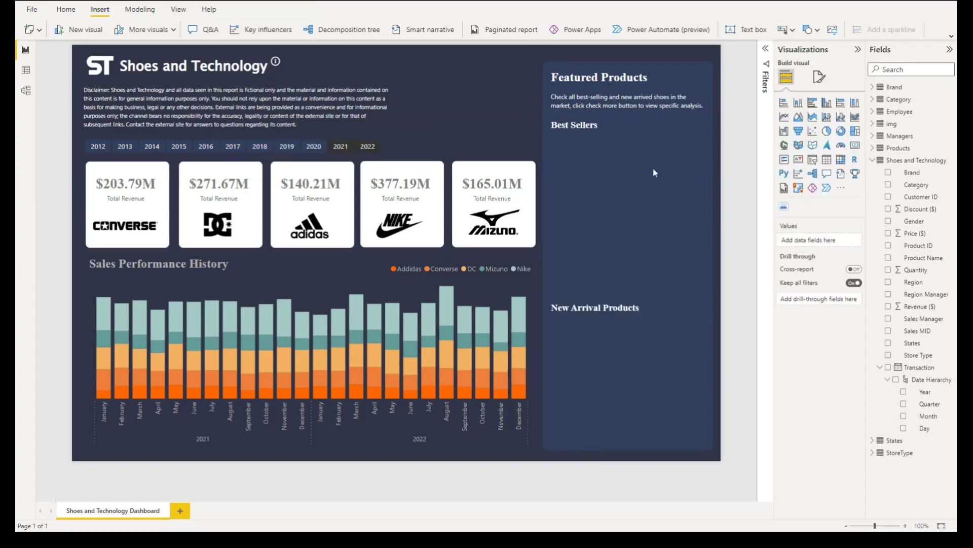
- Create a white-filled copy of the dark blue side panel and resize it to fit between the Best Sellers and New Arrival Products headings
left_click(653, 173)
left_click(524, 81)
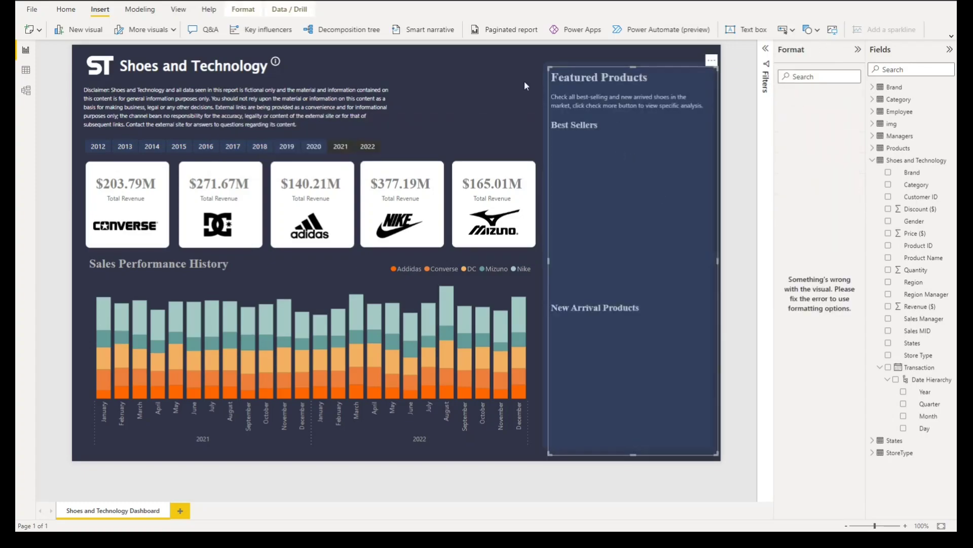
left_click(554, 75)
left_click(793, 165)
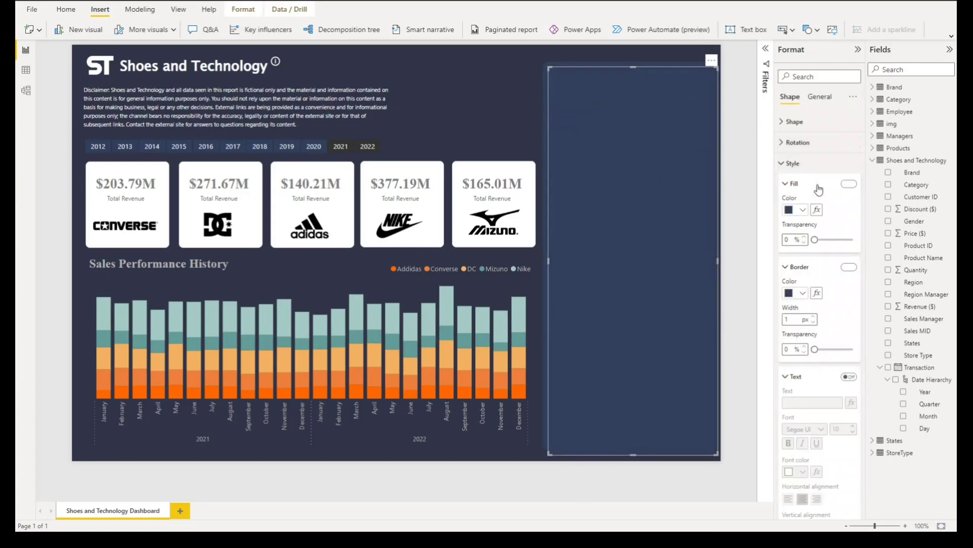
left_click(795, 215)
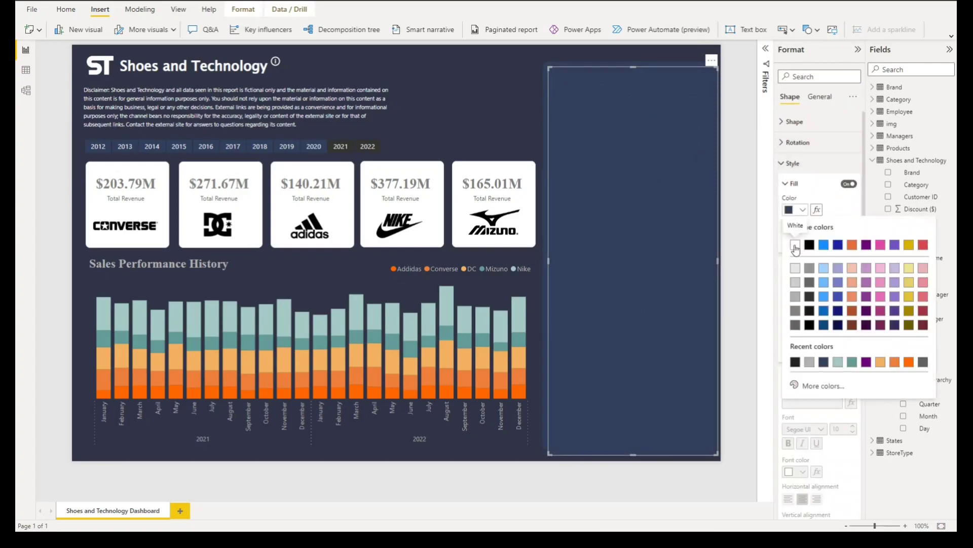
left_click(793, 248)
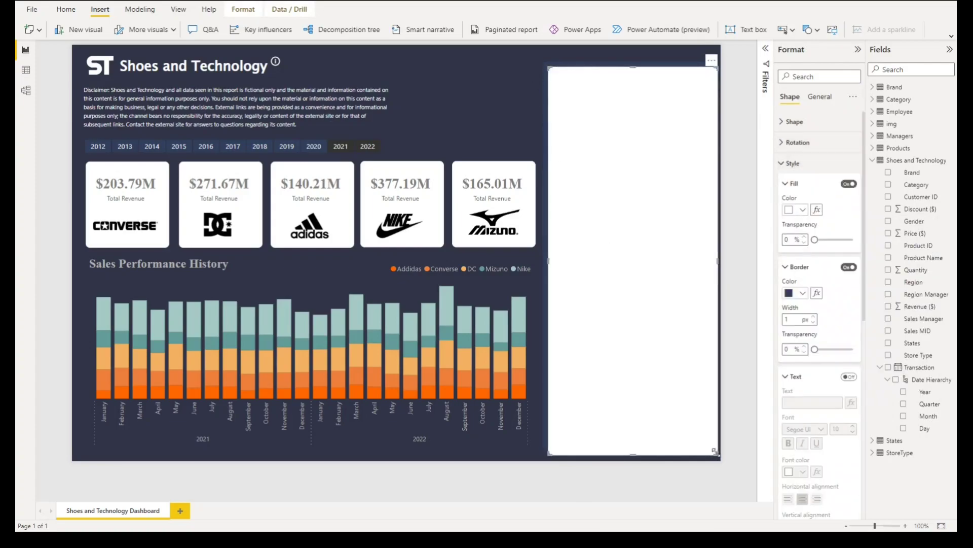
left_click_drag(716, 453, 712, 295)
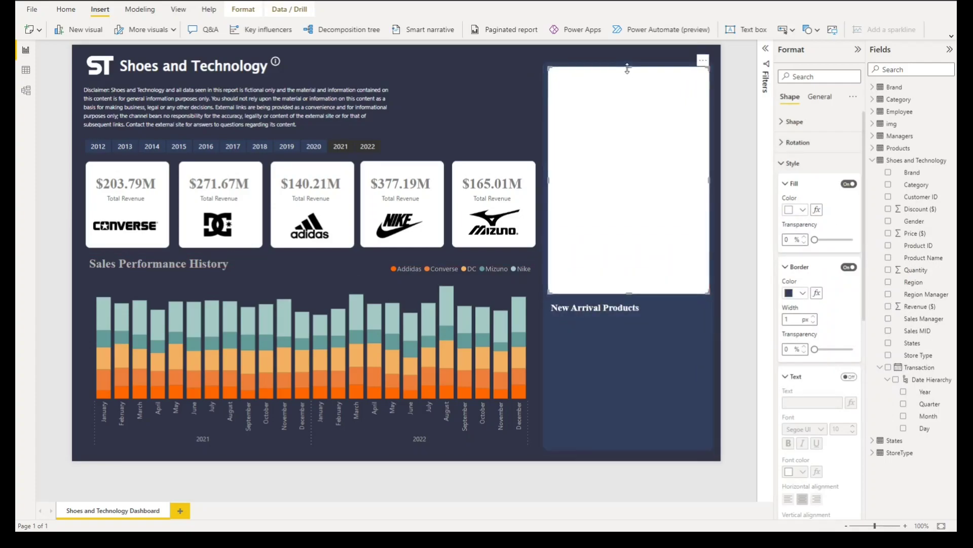
left_click_drag(629, 66, 630, 142)
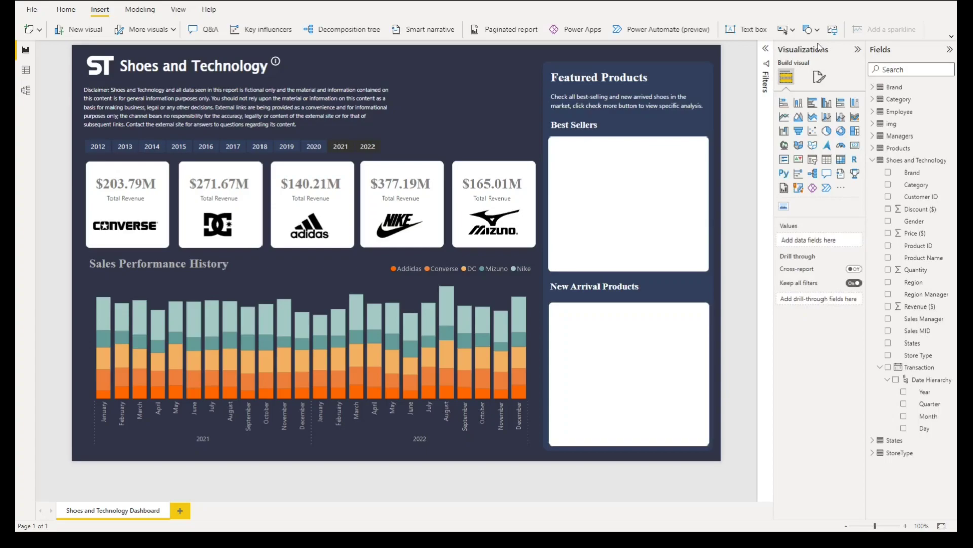
- Add "Check more..." buttons beside the Best Sellers and New Arrival Products headings and give the New Arrival Products one an orange fill
left_click(786, 29)
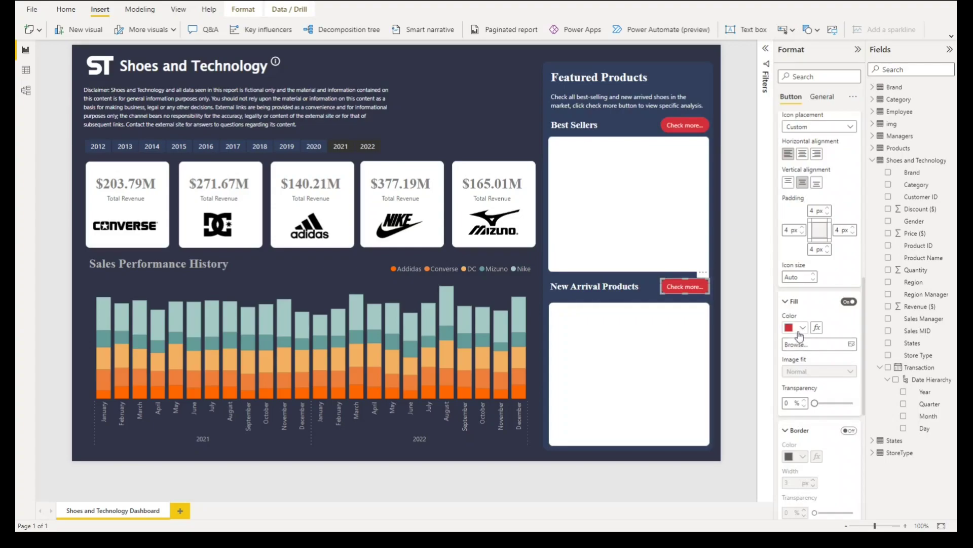
left_click(803, 329)
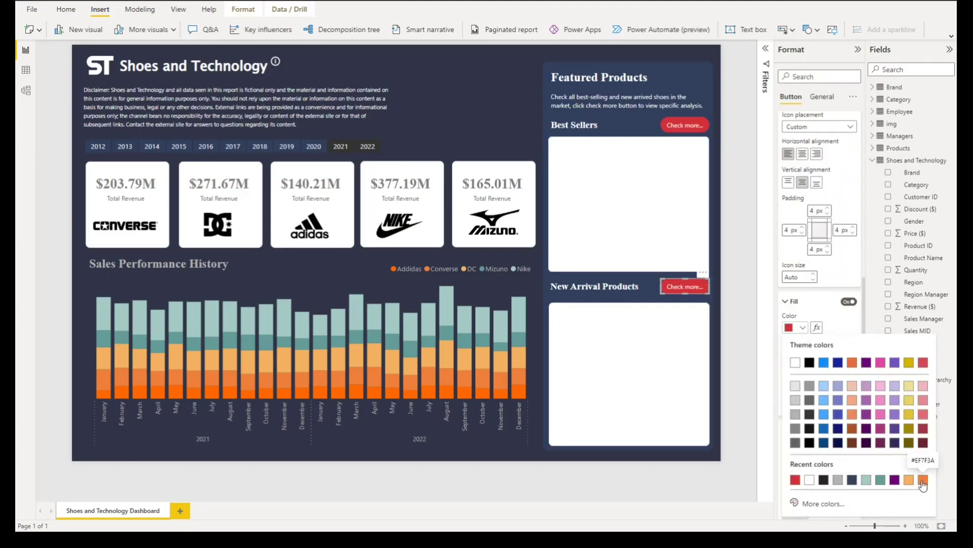
left_click(924, 479)
left_click(736, 264)
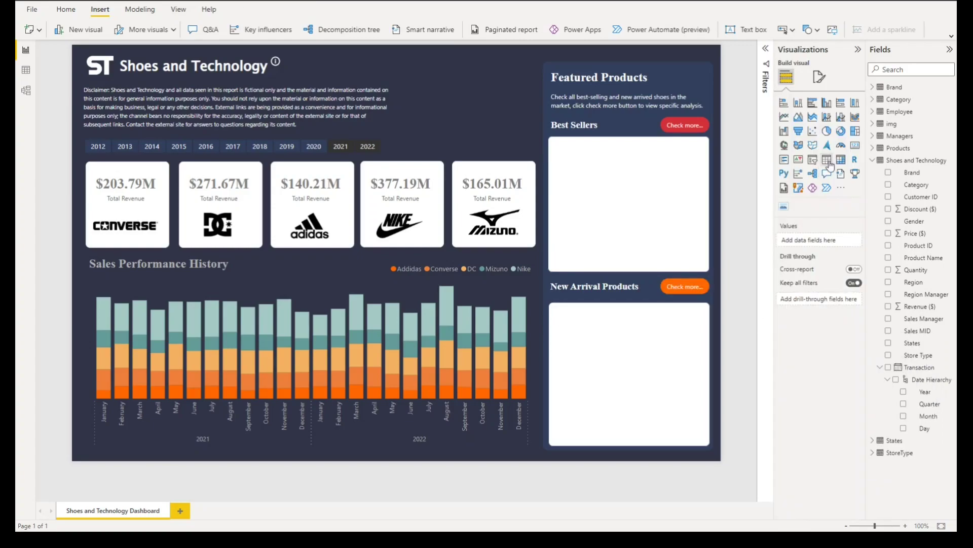
- Add a table visual with the Image URL, Product Name and Selling Price fields from the Products table
left_click(828, 161)
left_click(872, 160)
left_click(873, 148)
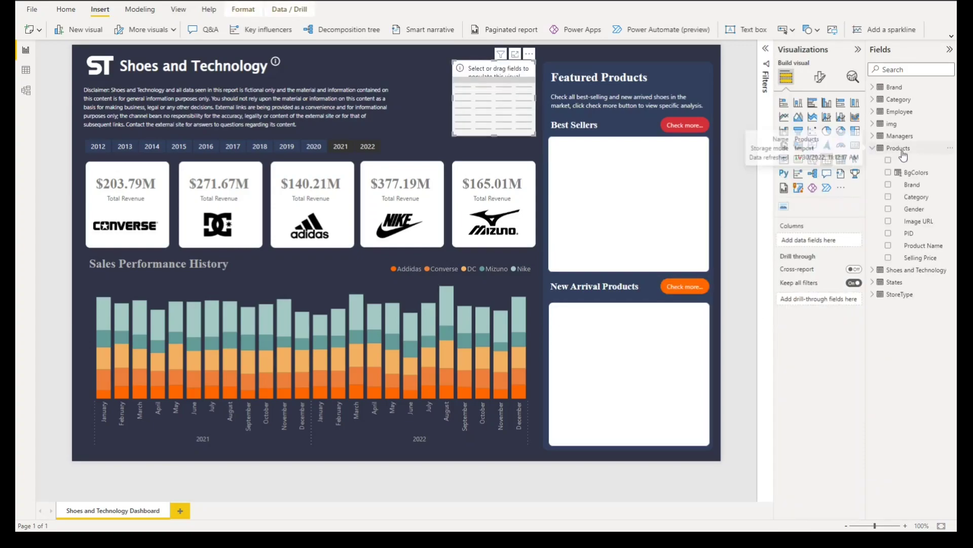
left_click(889, 222)
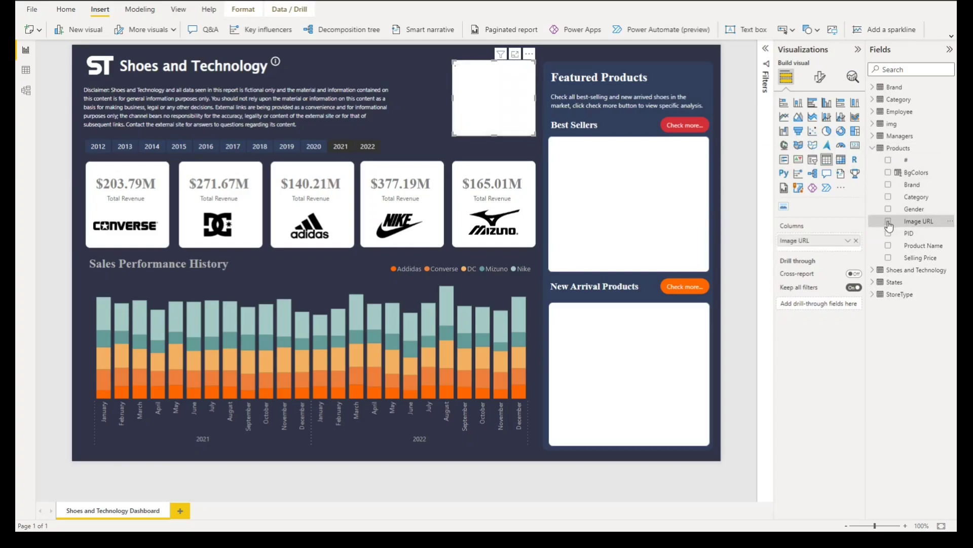
left_click(888, 246)
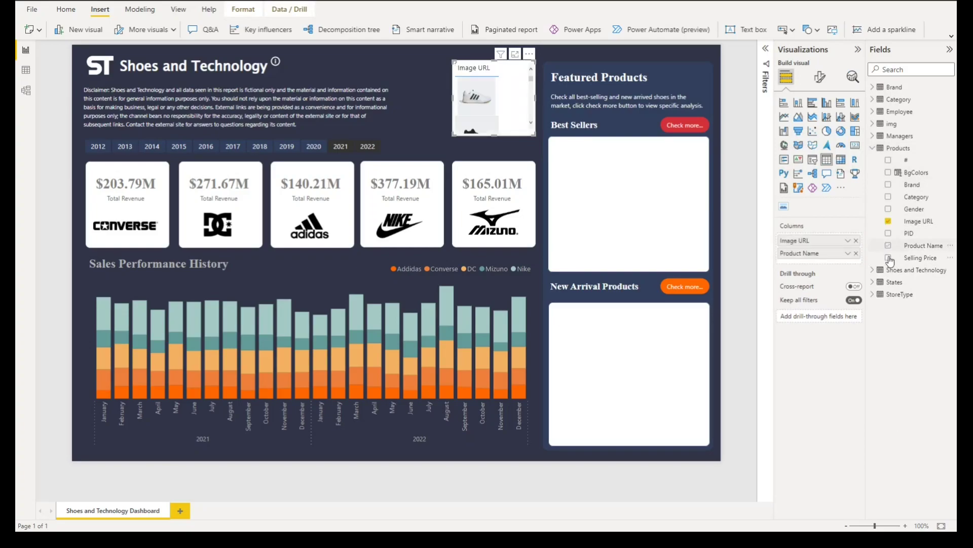
left_click(887, 258)
- Turn off the product table's background and fit the table inside the white panel under Best Sellers
left_click(820, 77)
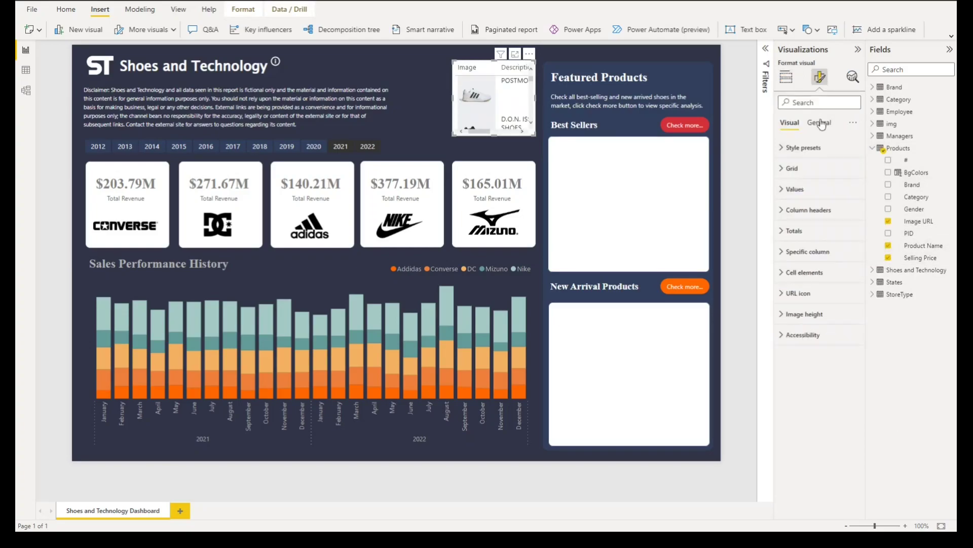
left_click(825, 191)
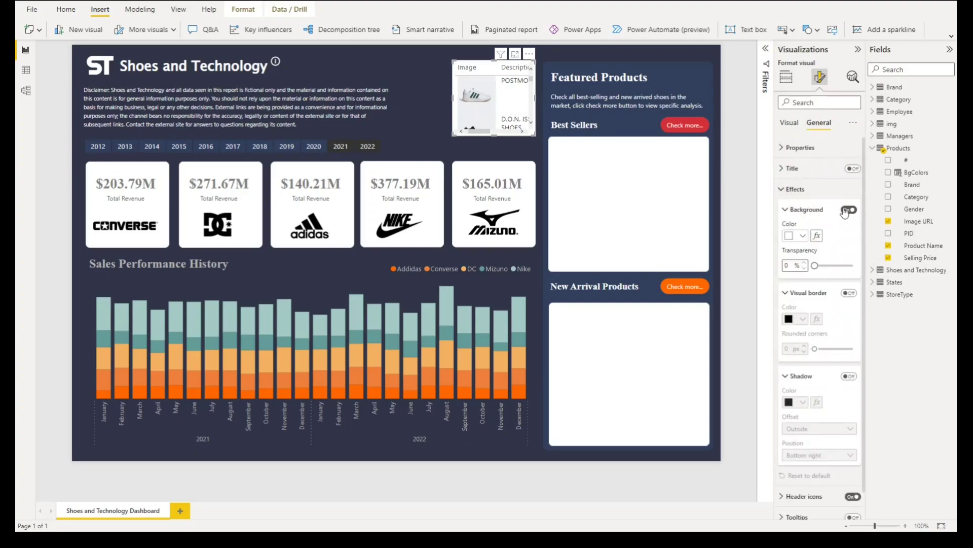
left_click(850, 211)
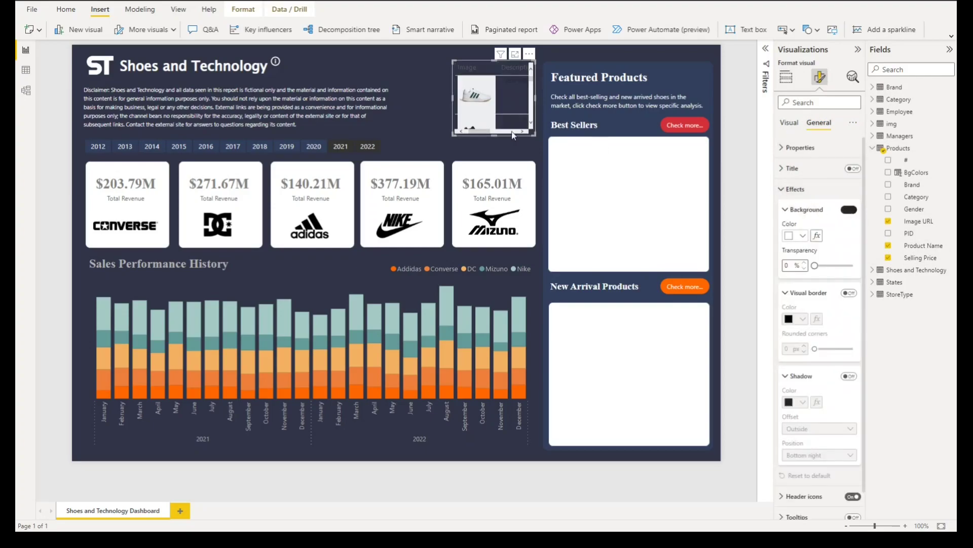
left_click_drag(528, 127, 615, 222)
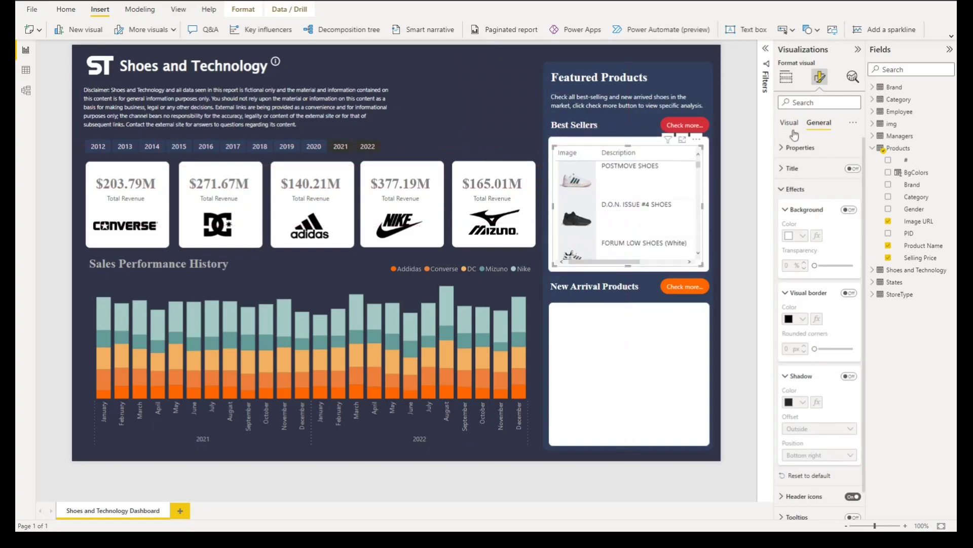
- Set the product table's global font size to 8 in its grid options
left_click(793, 133)
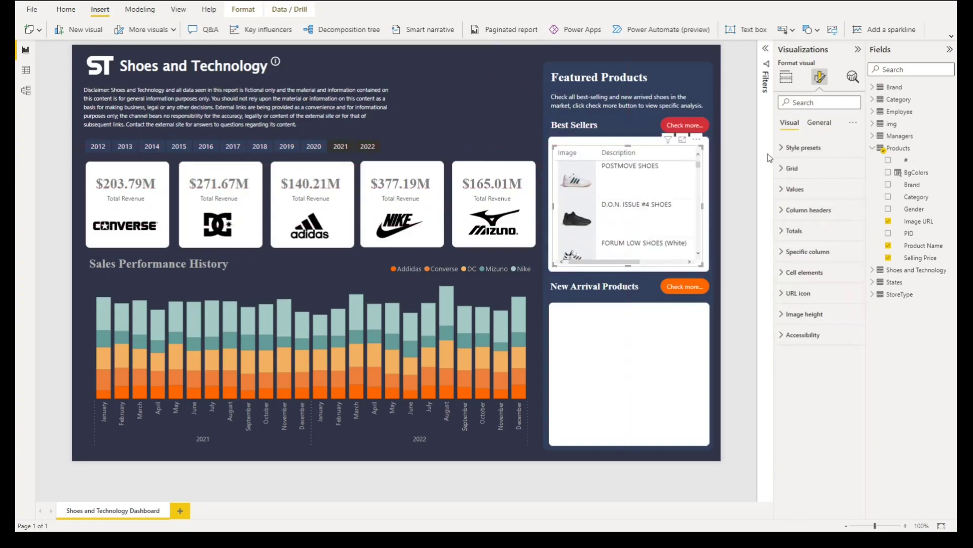
left_click(796, 189)
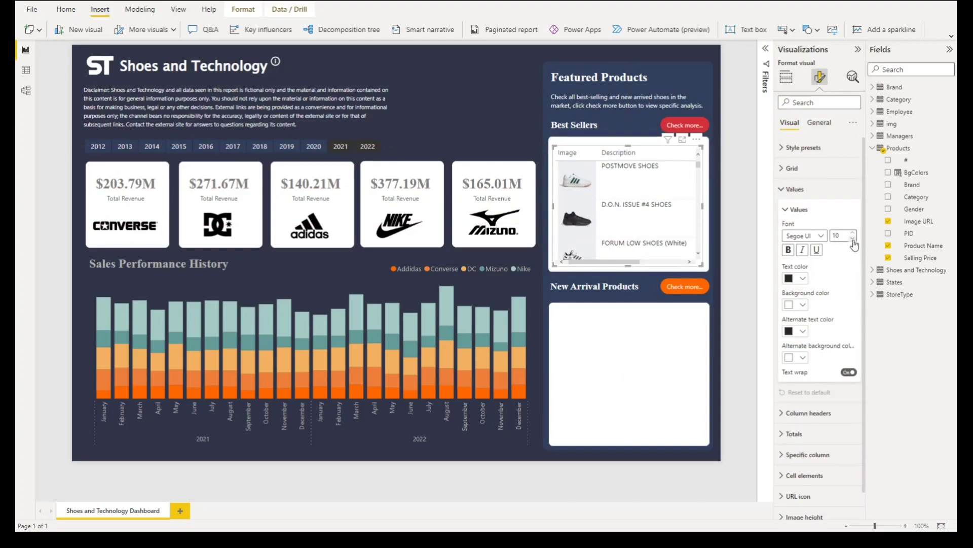
left_click(795, 189)
left_click(792, 168)
scroll(815, 415, "down", 5)
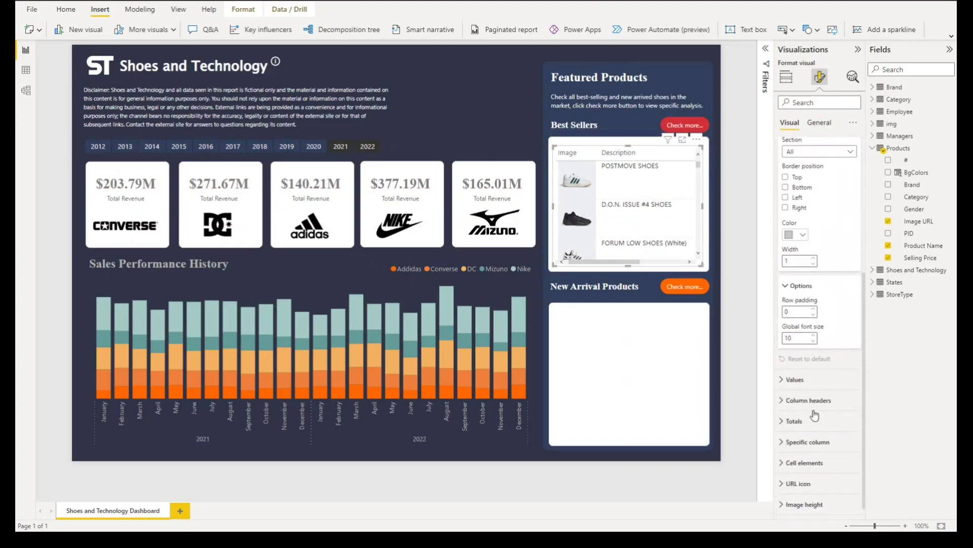
scroll(815, 414, "down", 1)
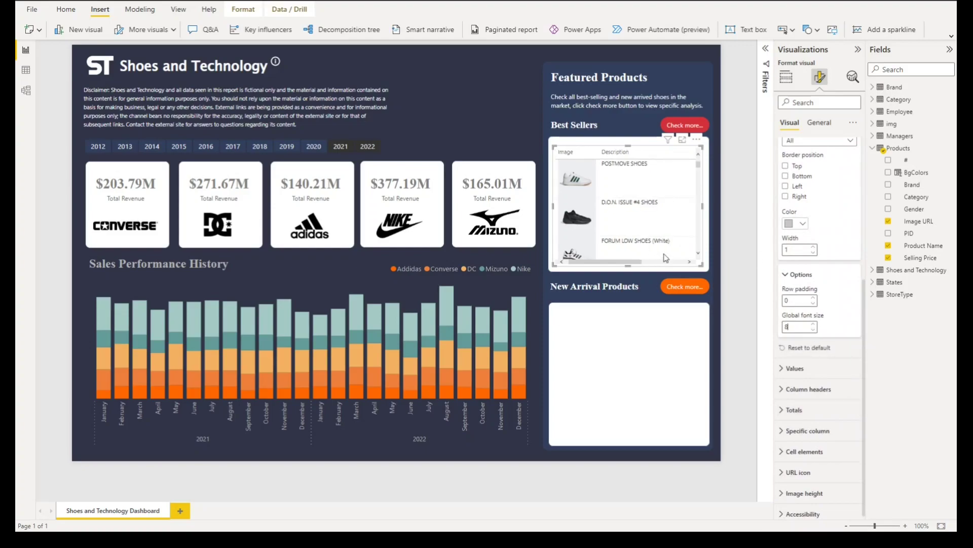
left_click(793, 146)
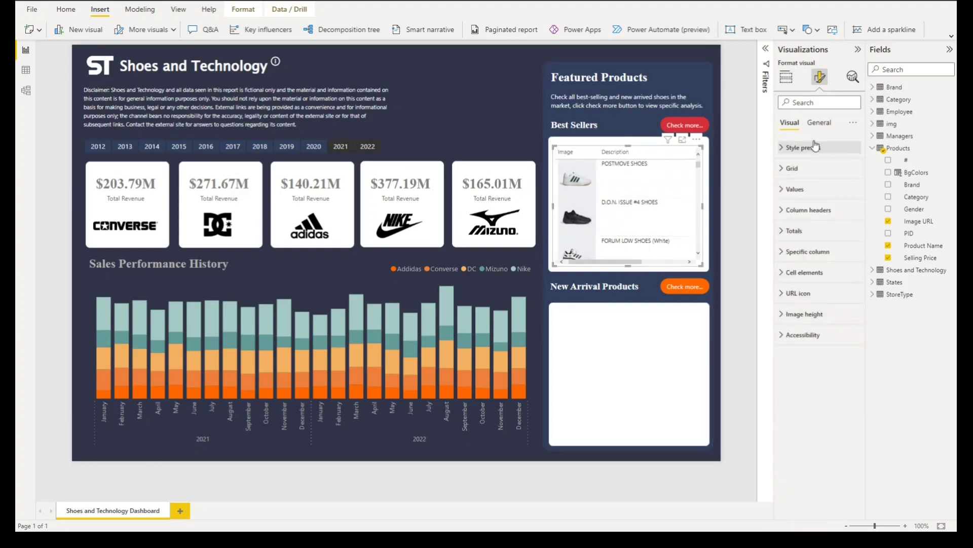
- Set the product table's image height to 50 px
left_click(804, 314)
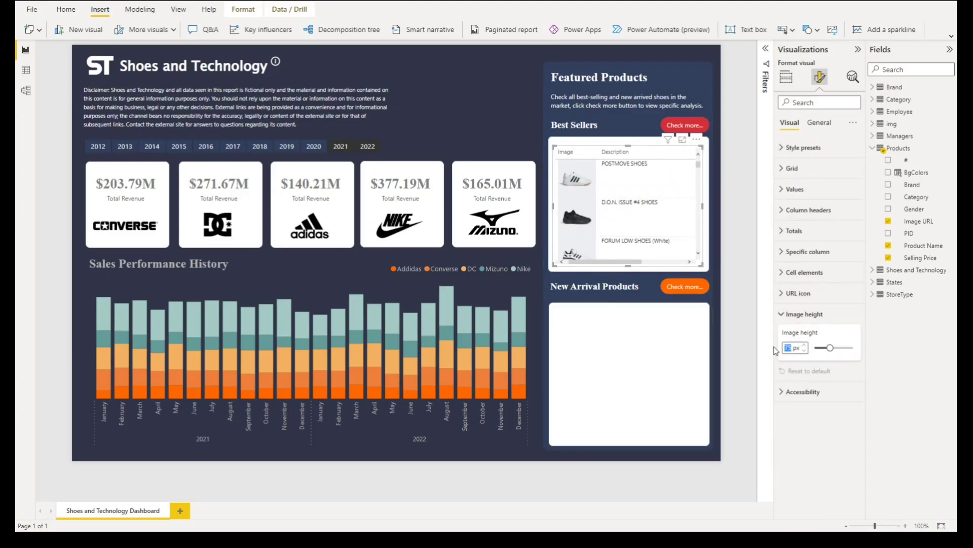
type("50")
key("Return")
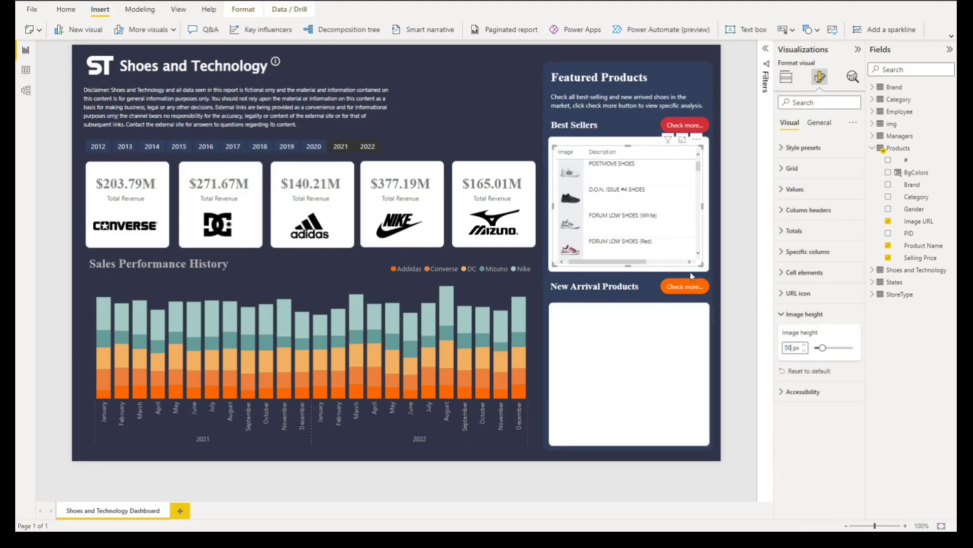
- Set the fill of the white panel behind the Best Sellers table to the light gray theme color
left_click(691, 270)
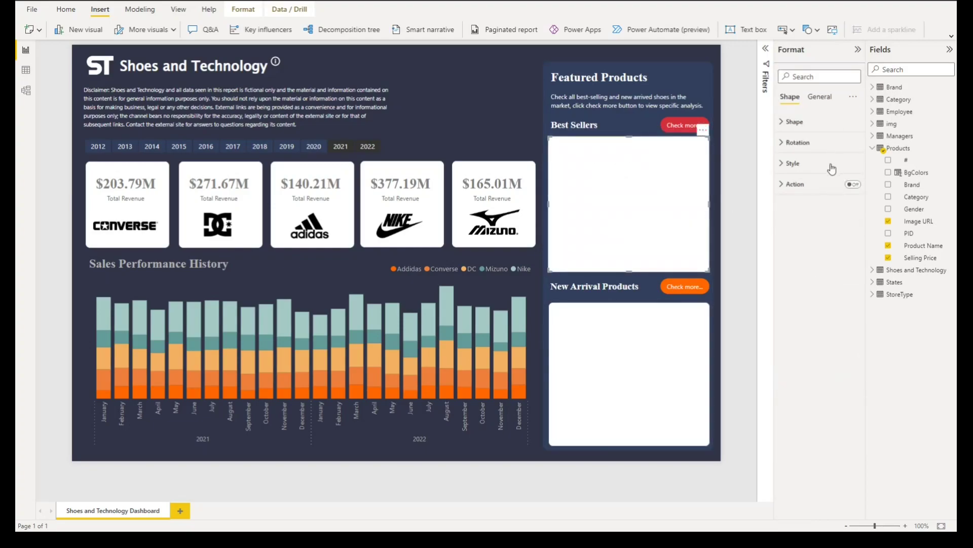
left_click(793, 163)
left_click(803, 209)
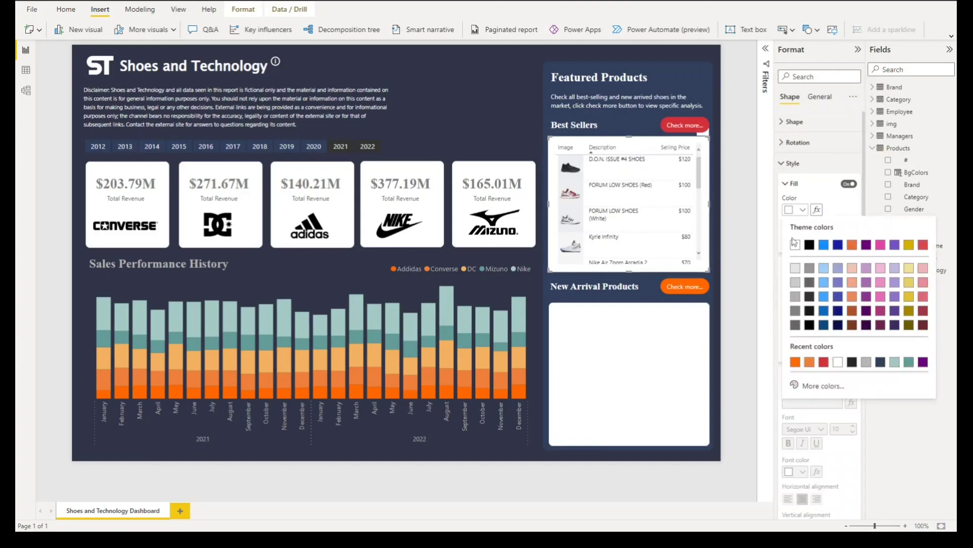
left_click(795, 272)
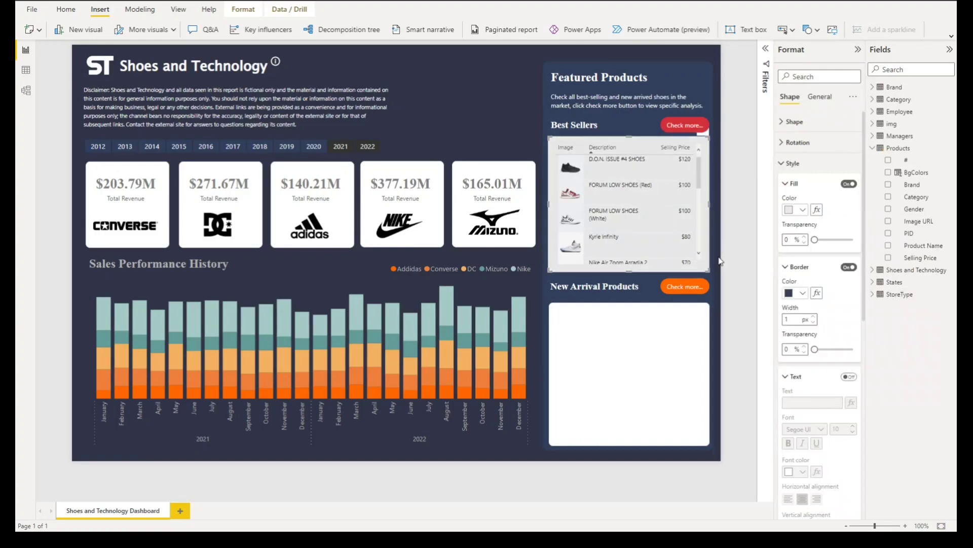
- Set the fill of the panel behind the Best Sellers table to the custom color #F5F5F5
left_click(813, 163)
left_click(799, 214)
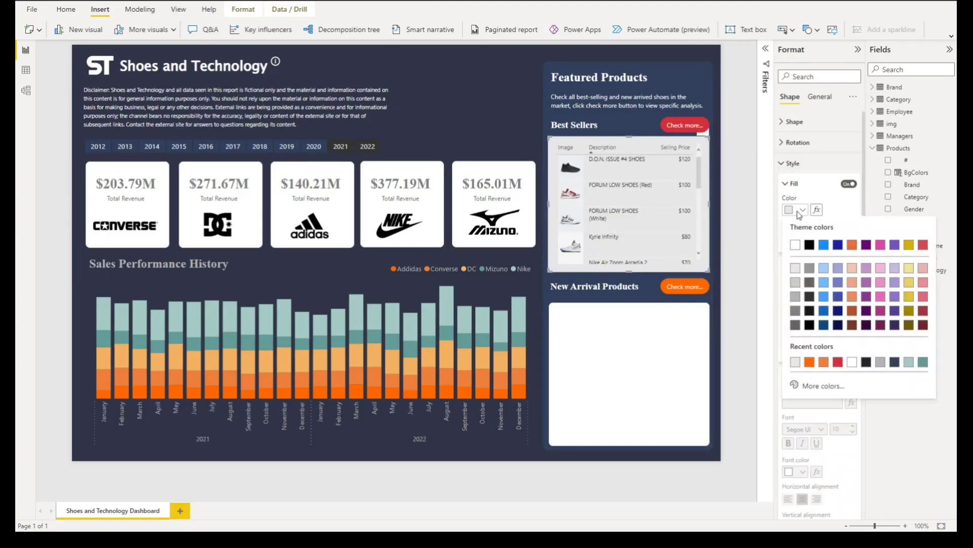
left_click(820, 385)
type("#F5F5F5")
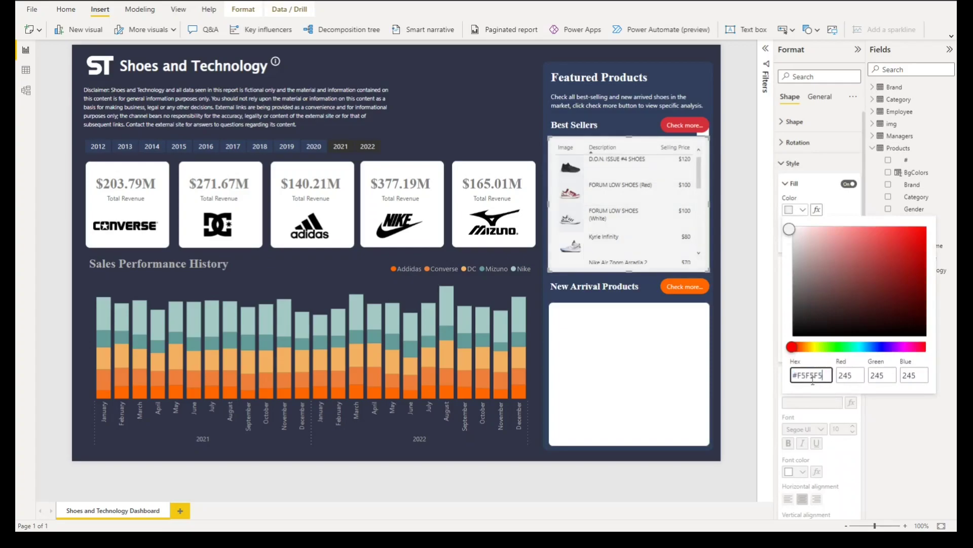
left_click(721, 326)
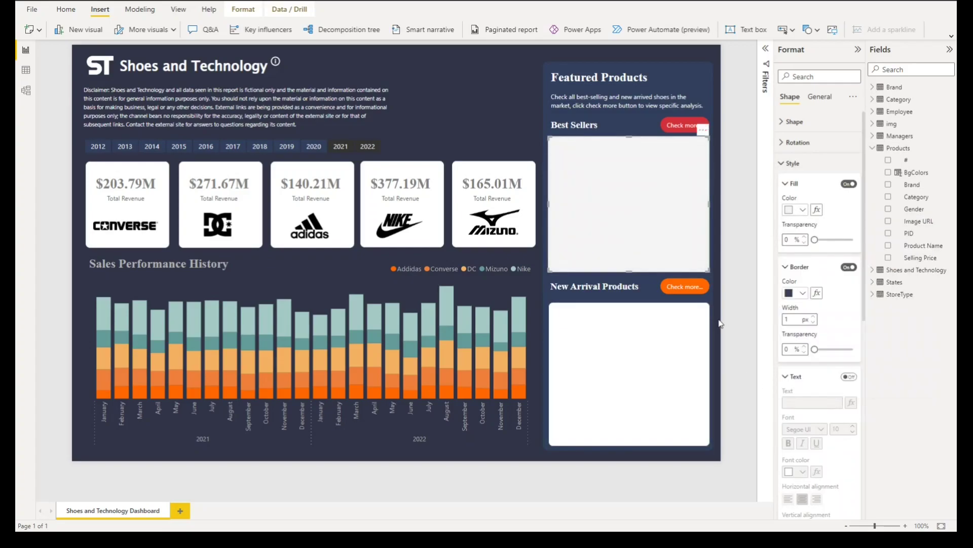
left_click(717, 321)
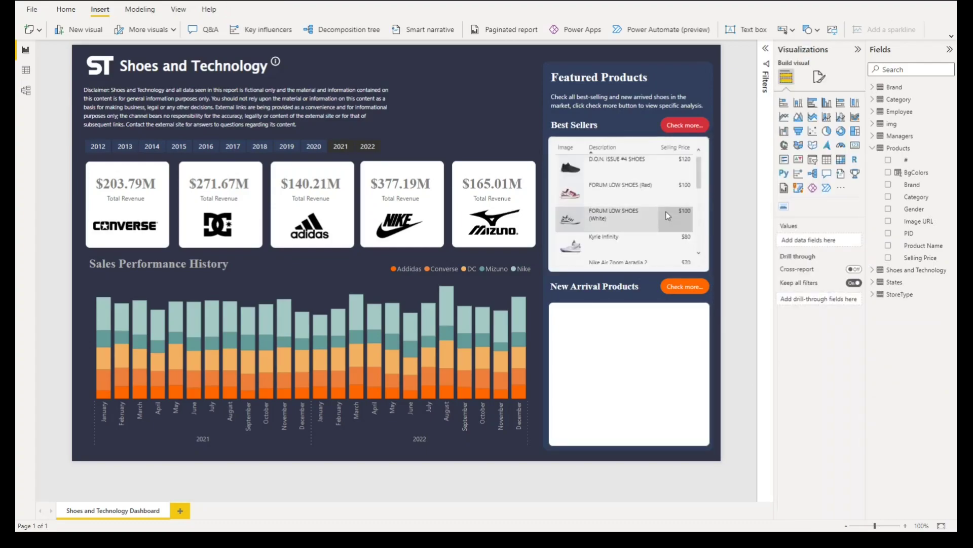
scroll(699, 212, "down", 1)
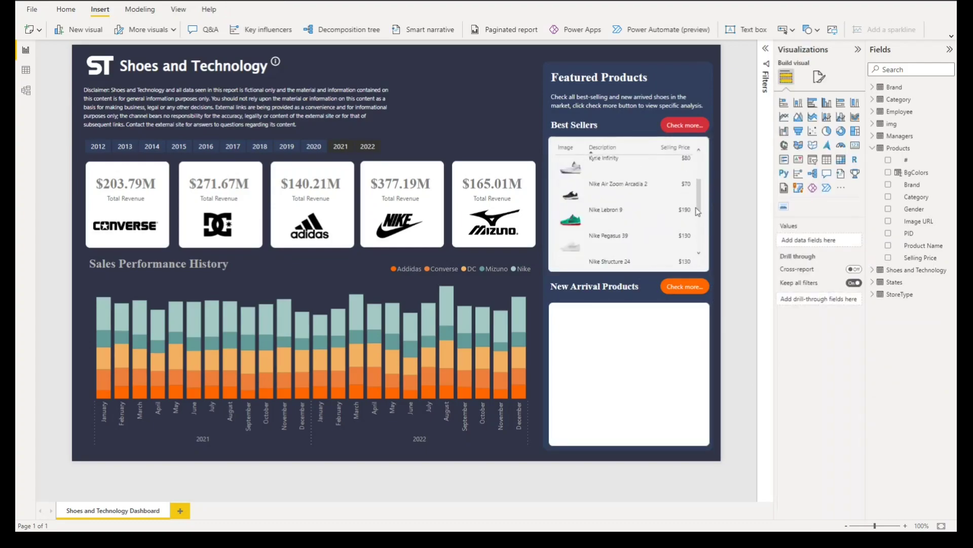
scroll(698, 212, "up", 1)
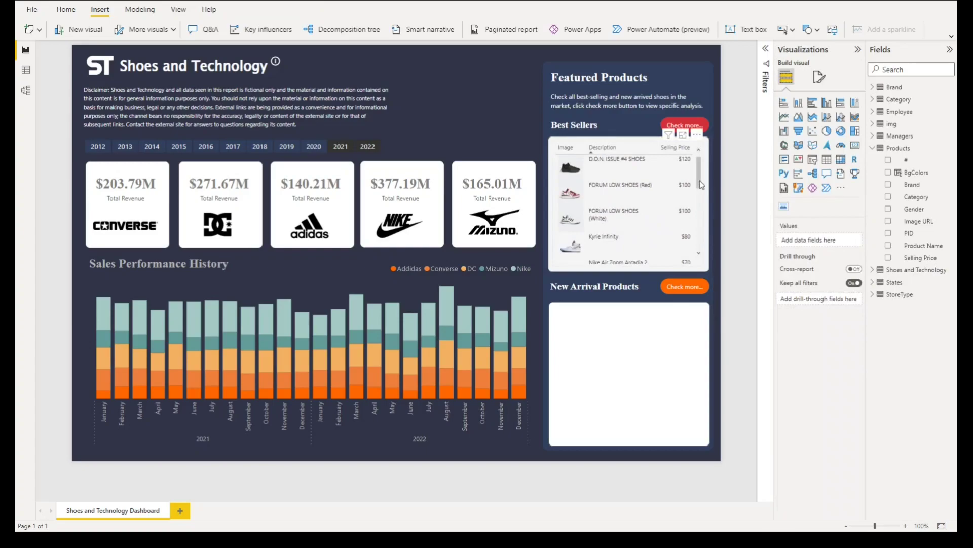
- Duplicate the Best Sellers product table and place the copy on the white panel under New Arrival Products
left_click(701, 184)
key("ctrl+c")
key("ctrl+v")
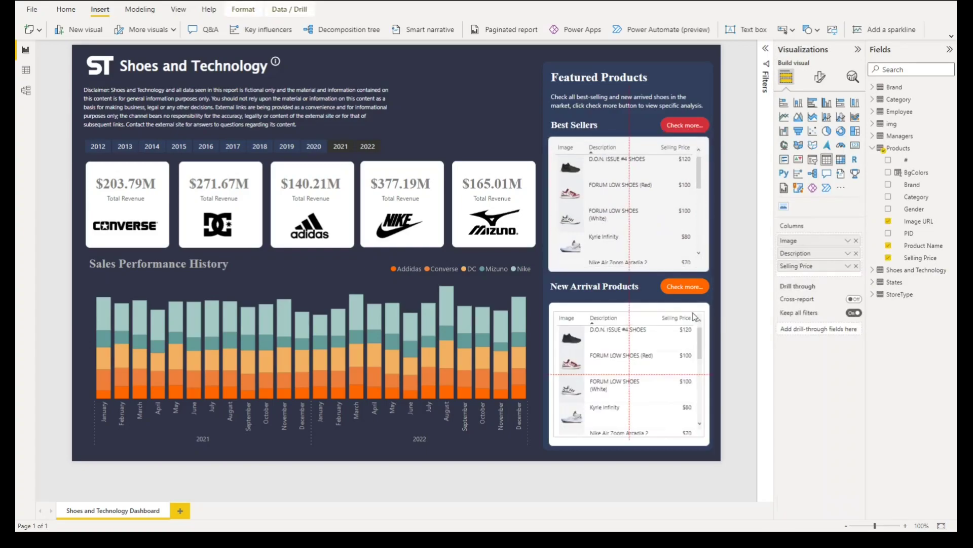
- Filter the New Arrival Products table by Brand to Converse, DC and Mizuno, deselecting Addidas and Nike
left_click(822, 81)
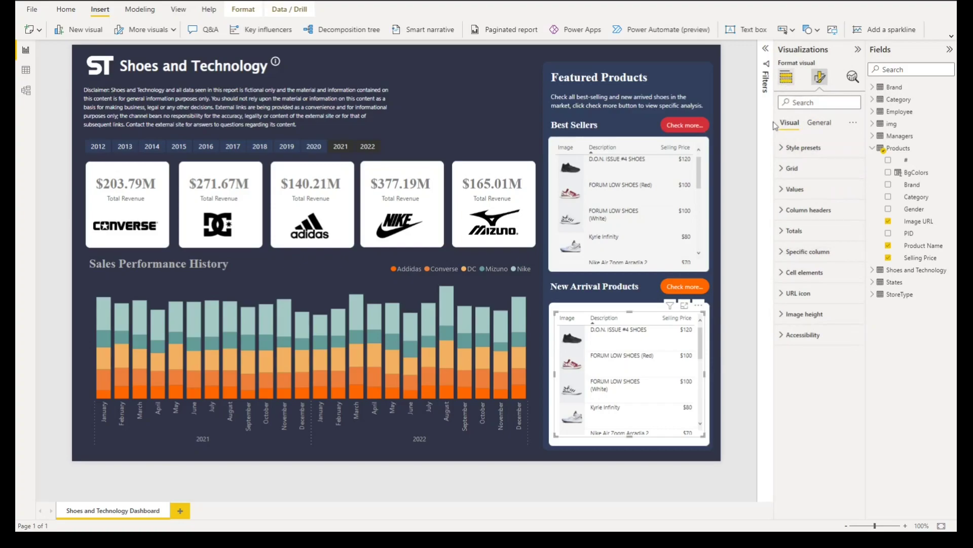
left_click(787, 77)
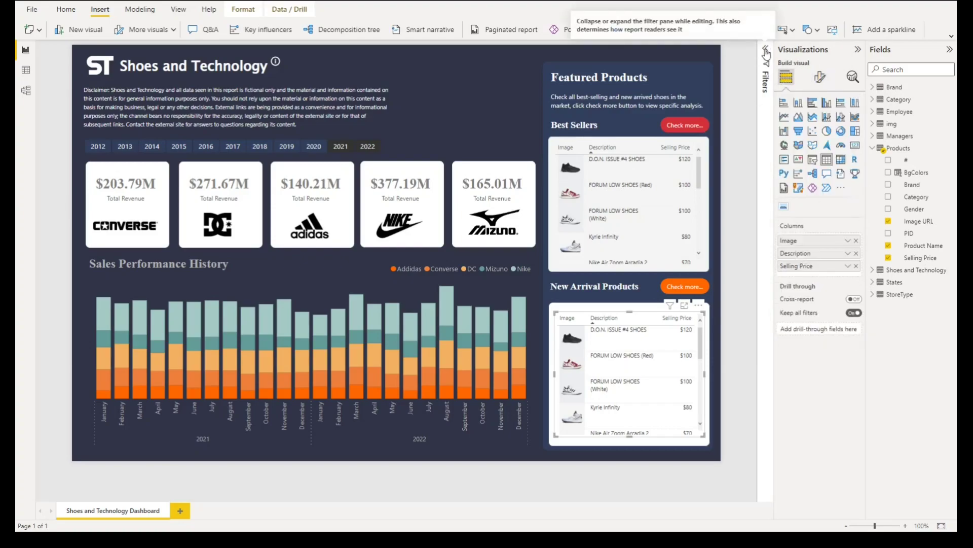
left_click(766, 53)
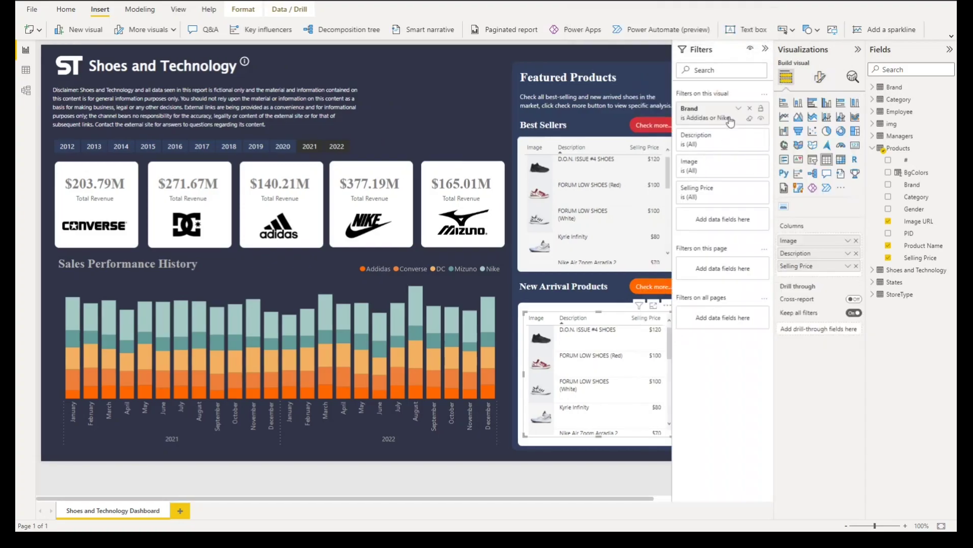
left_click(739, 108)
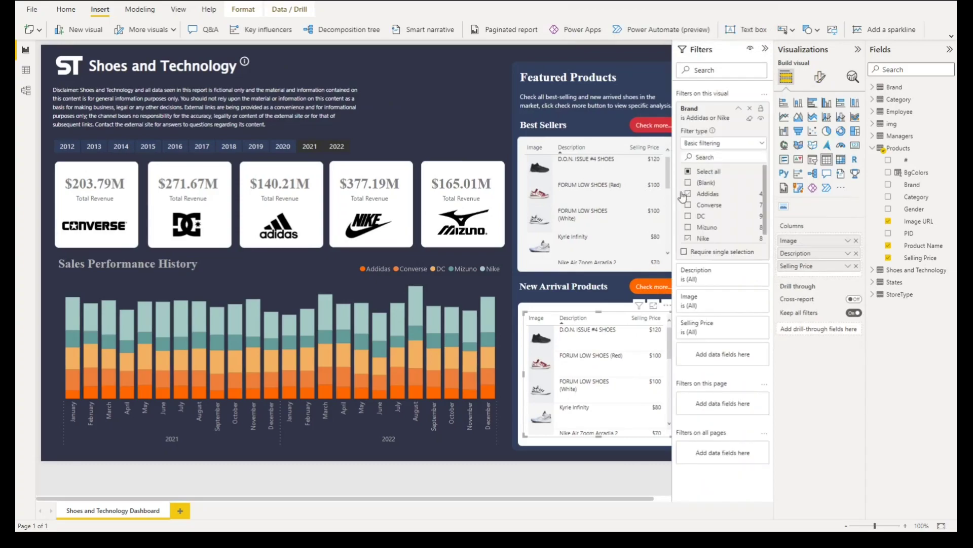
left_click(688, 194)
left_click(689, 239)
left_click(688, 205)
left_click(689, 217)
left_click(688, 228)
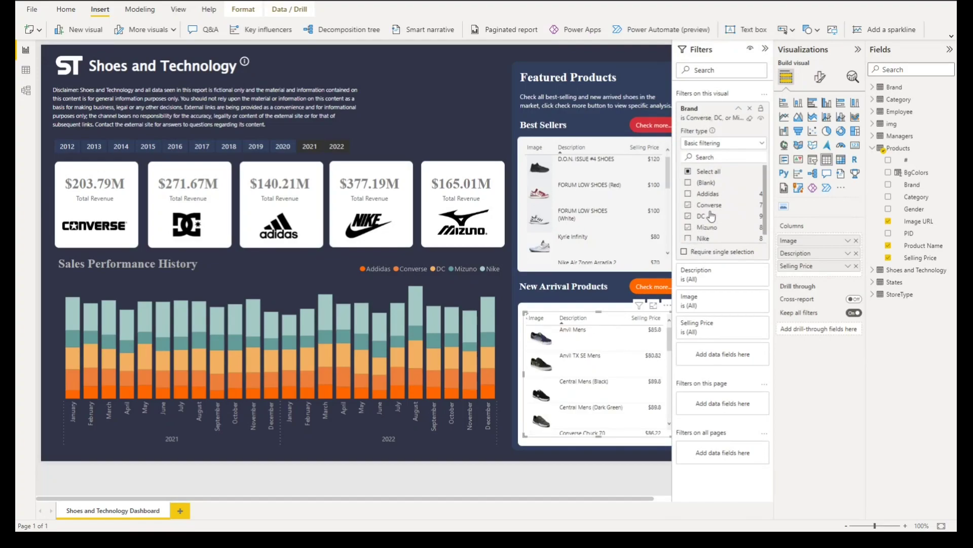
scroll(711, 216, "down", 1)
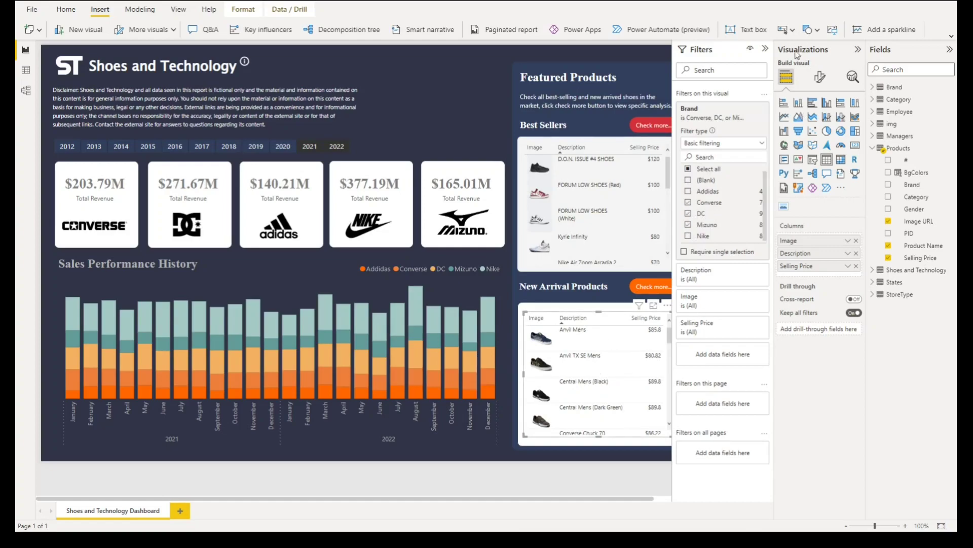
left_click(857, 49)
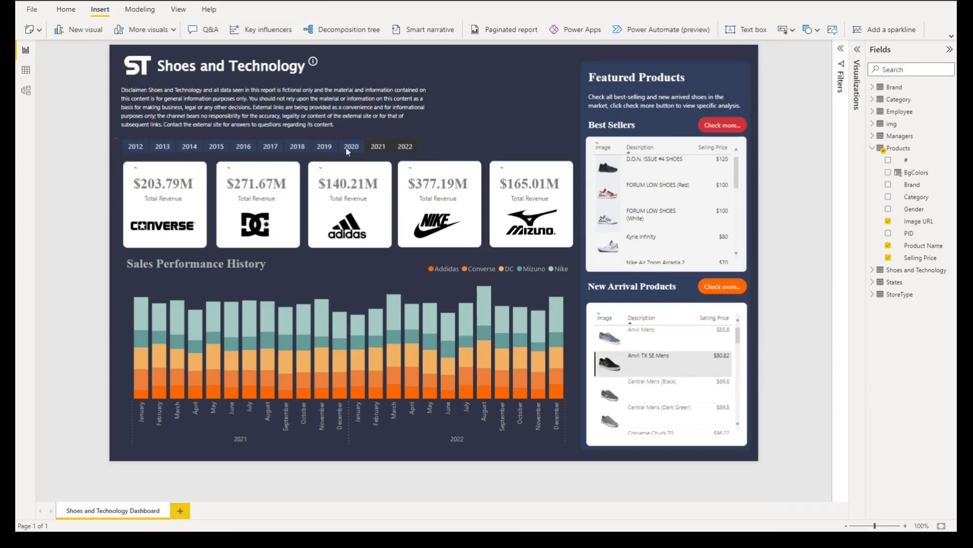
- Place the red and black running shoe image in the header, between the disclaimer text and the Featured Products panel
left_click(490, 71)
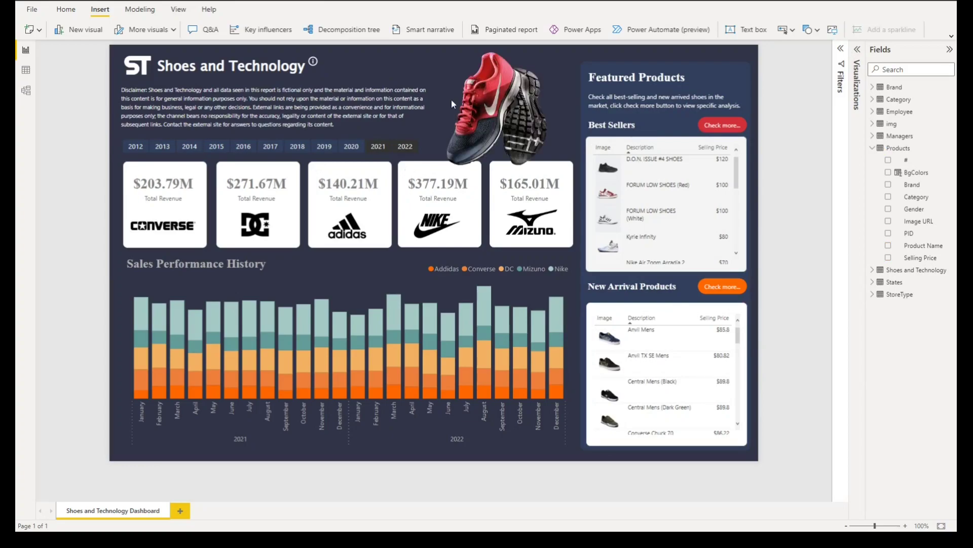
left_click(509, 124)
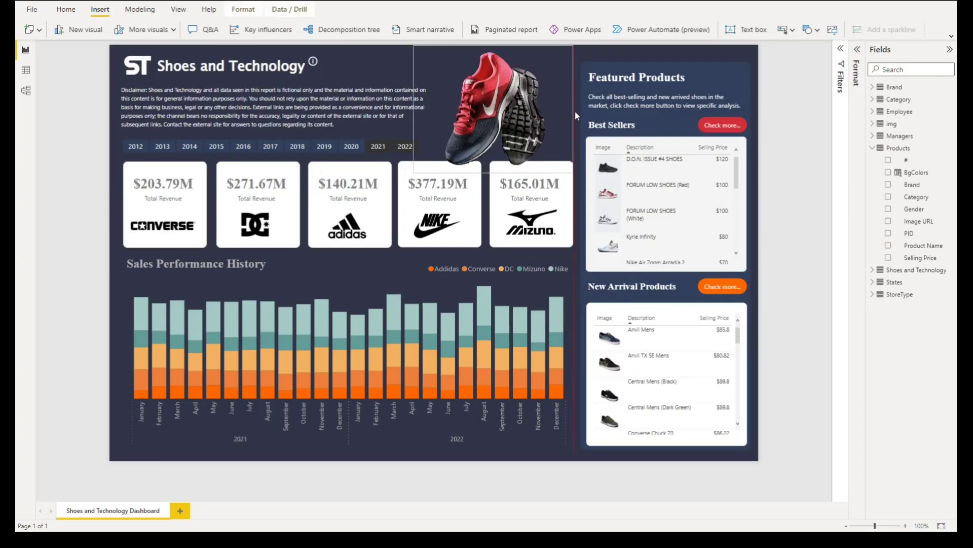
left_click(759, 245)
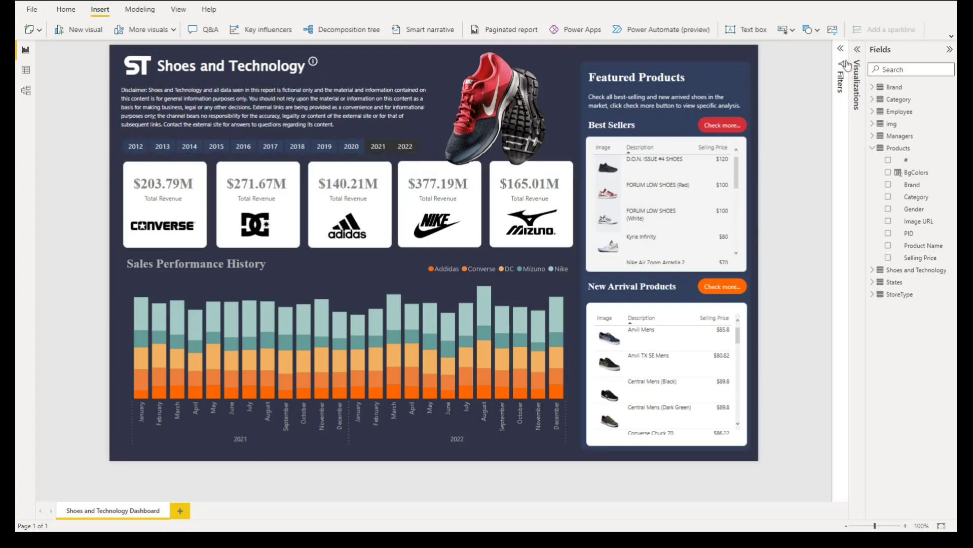
- Insert a rectangle across the full page width, covering the page from its upper edge down to the revenue cards' logos
left_click(818, 31)
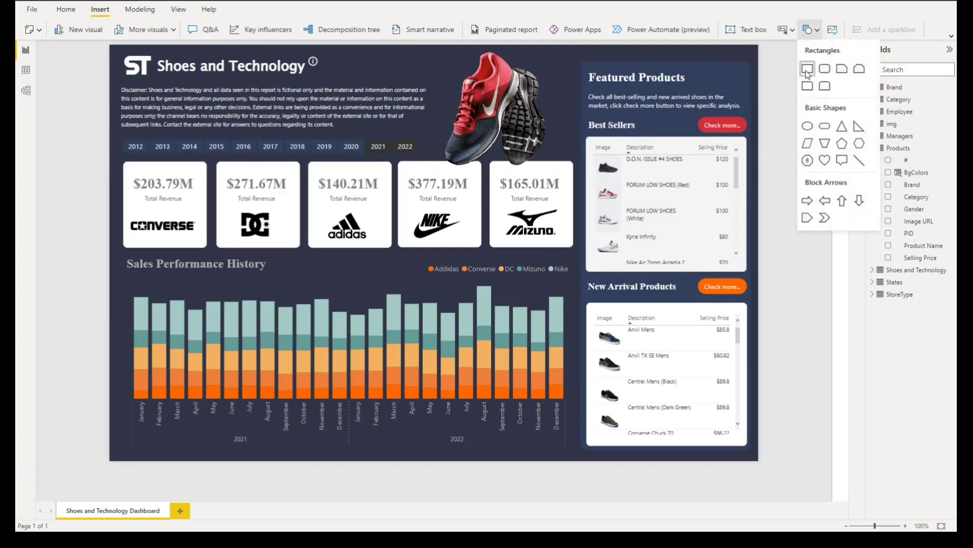
left_click_drag(231, 155, 126, 69)
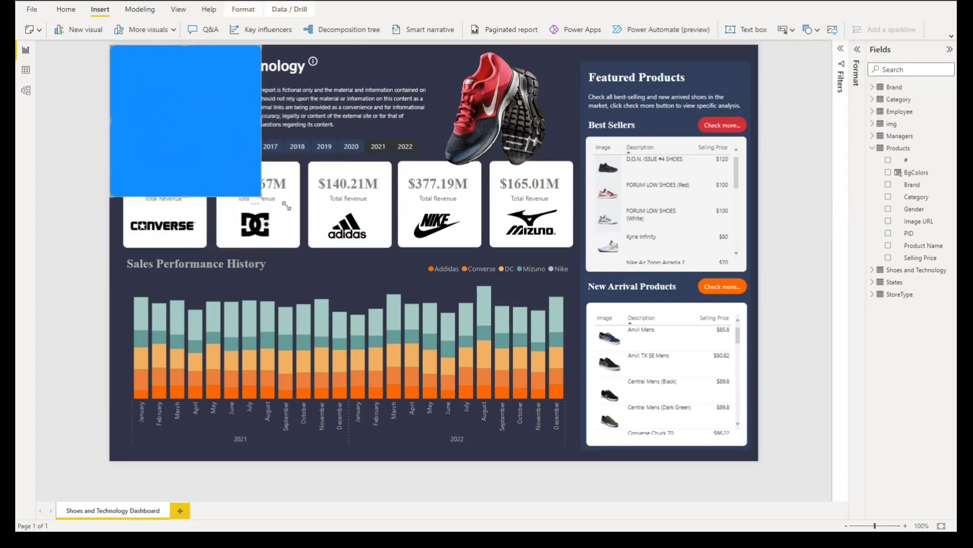
left_click_drag(286, 205, 785, 228)
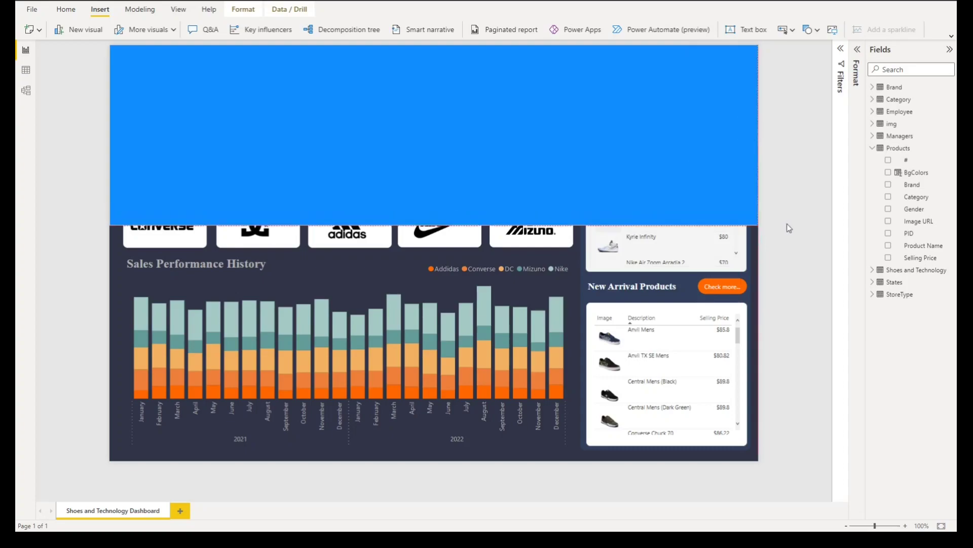
- Send the full-width header rectangle to the back, behind all other visuals
left_click(246, 10)
left_click(407, 29)
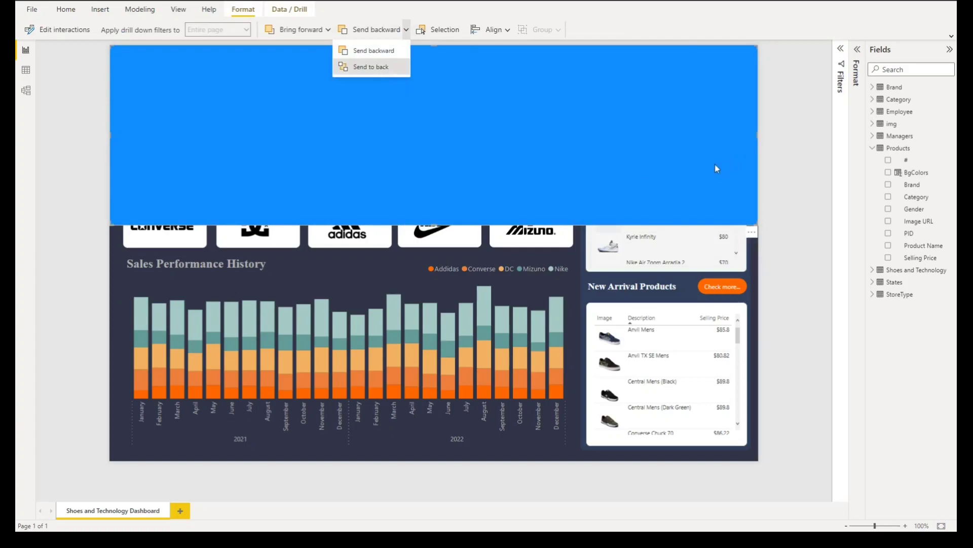
key("Return")
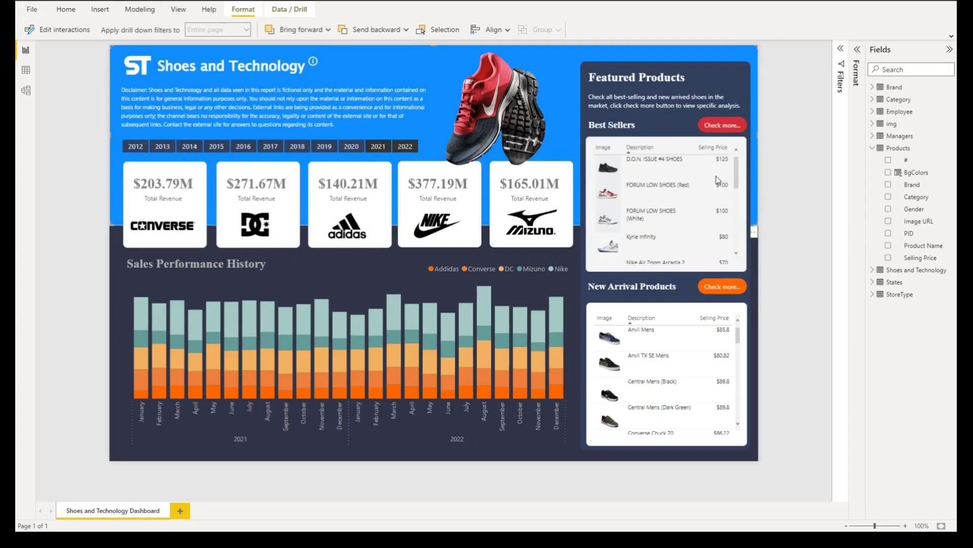
- Set the header rectangle's fill color to black with 40% transparency
left_click(755, 193)
left_click(857, 73)
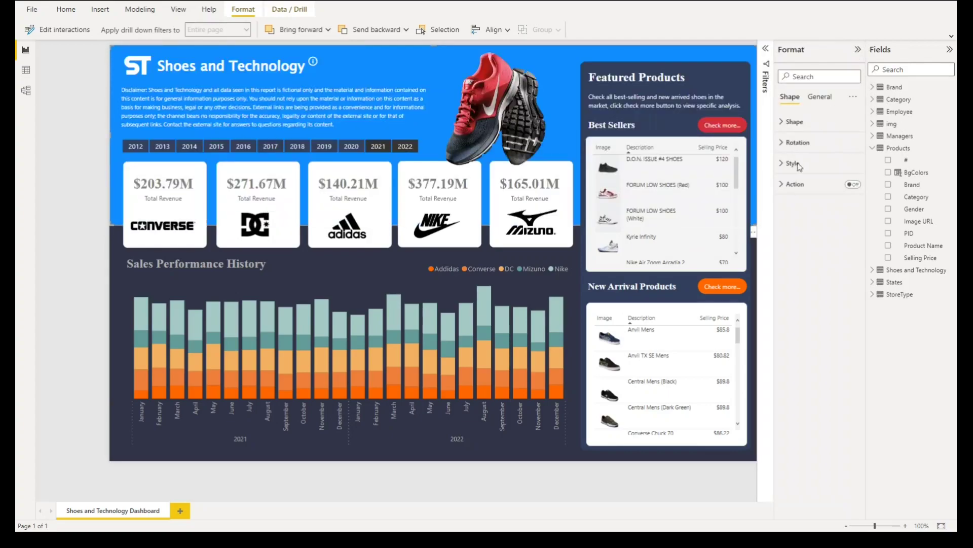
left_click(795, 164)
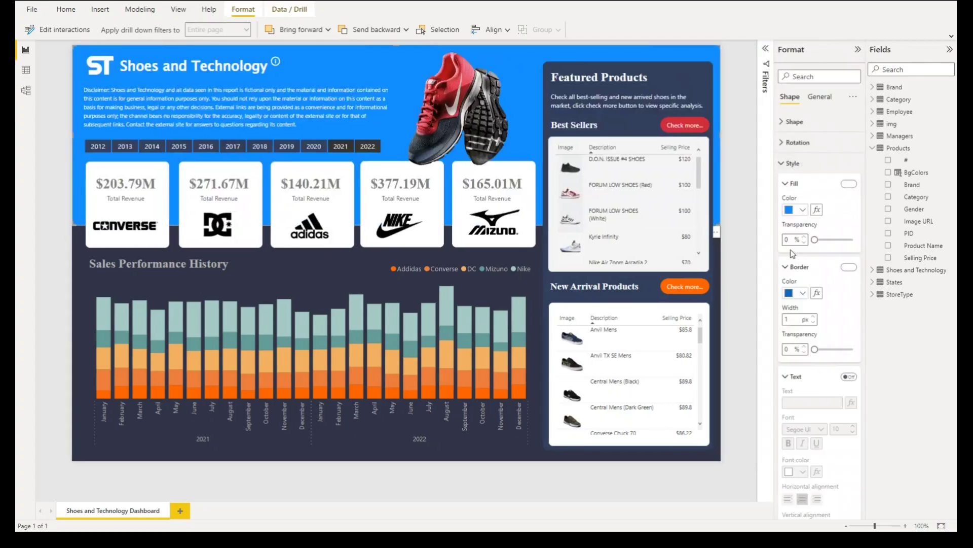
left_click(795, 215)
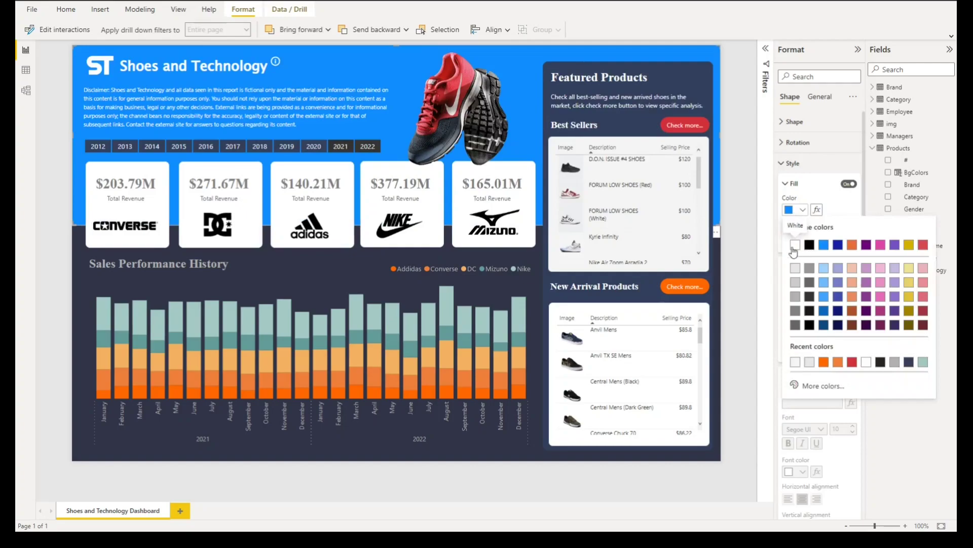
left_click(809, 245)
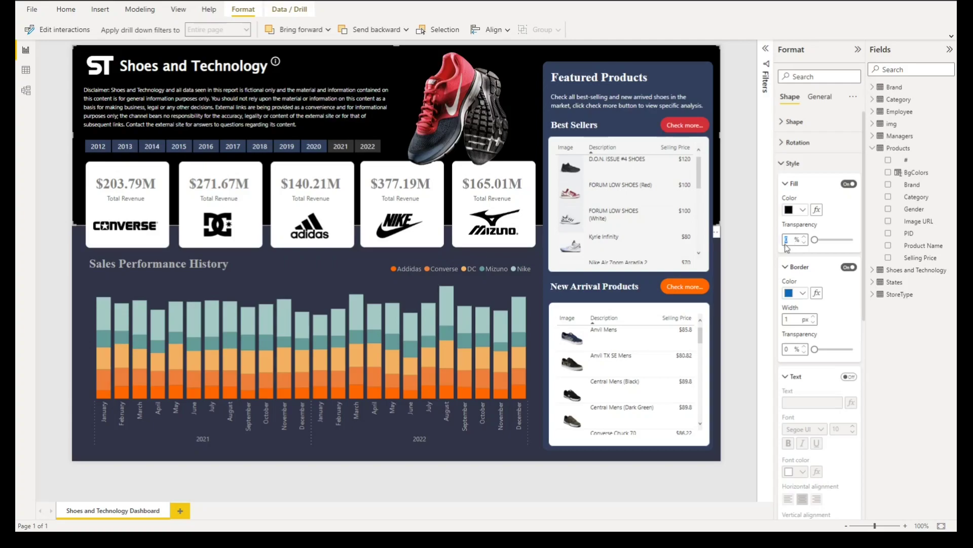
type("40")
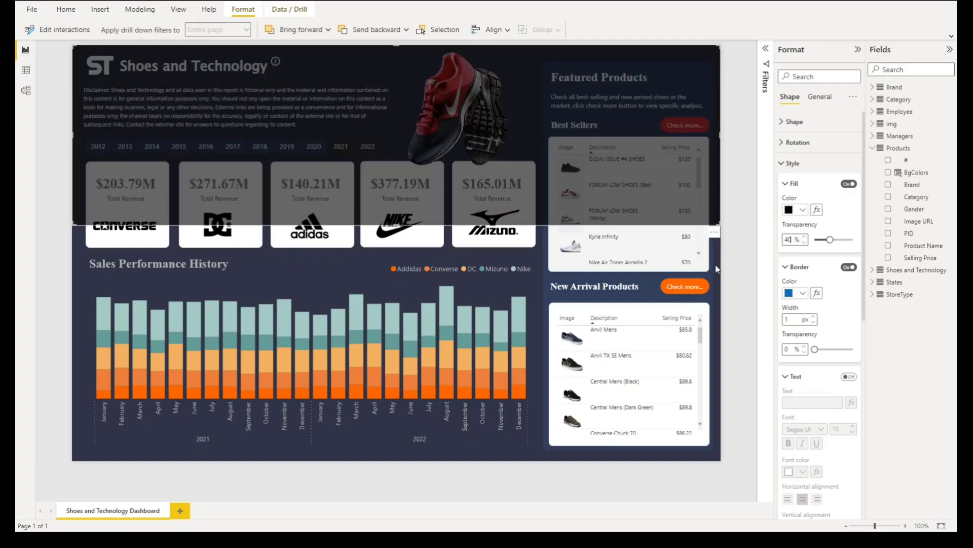
left_click(717, 269)
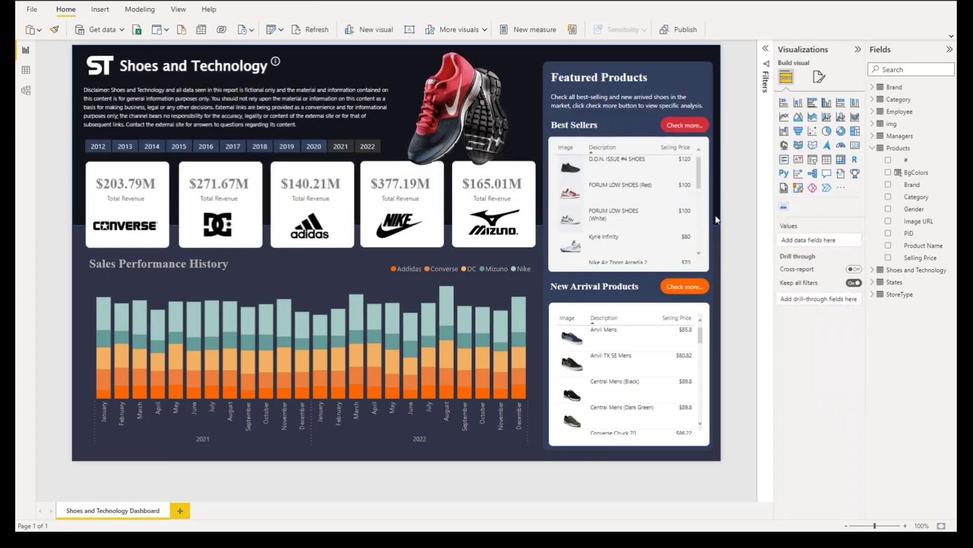